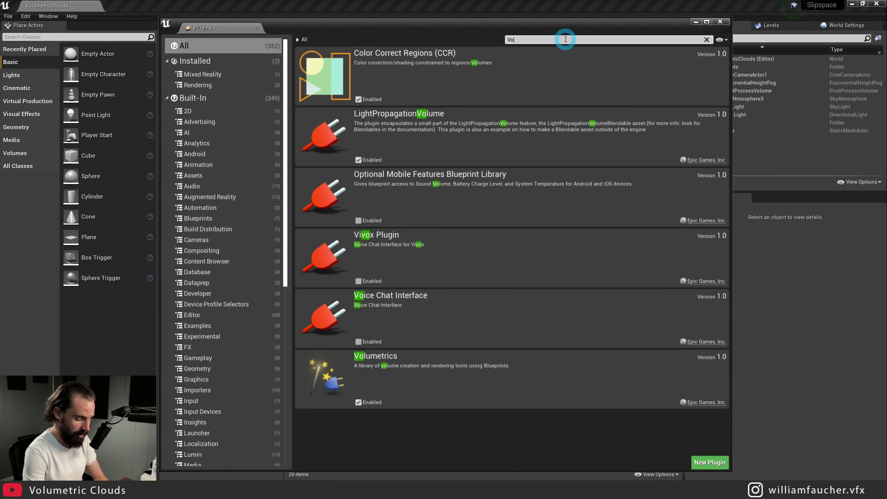
Search the plugins for Volumetrics, check that the plugin is enabled, and close the plugin list.
left_click(492, 53)
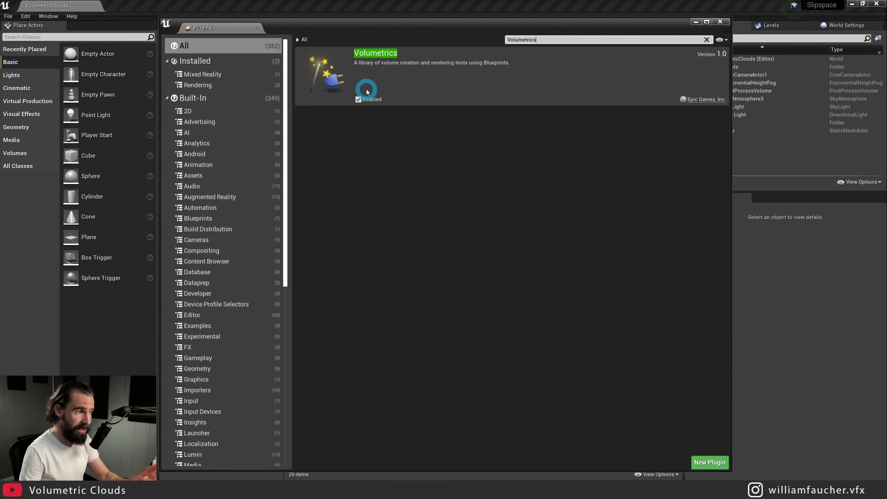
left_click(720, 21)
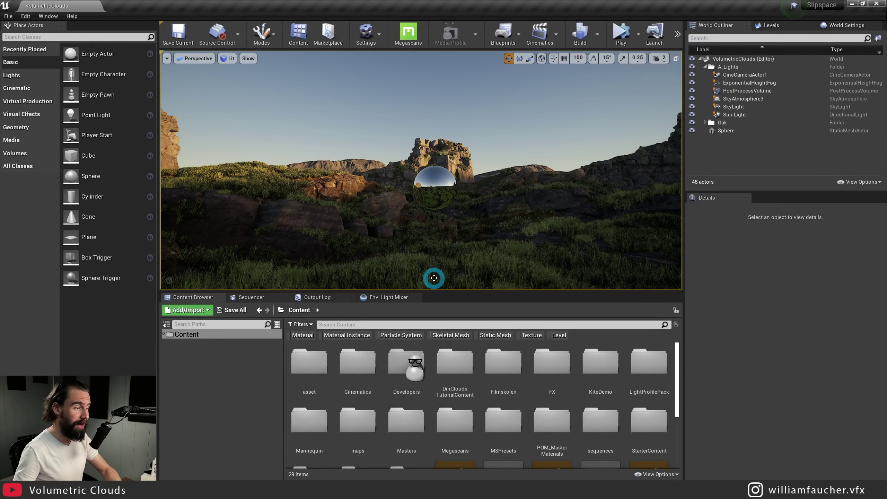
Make the Content Browser show plugin content and engine content in its folder tree.
left_click(225, 336)
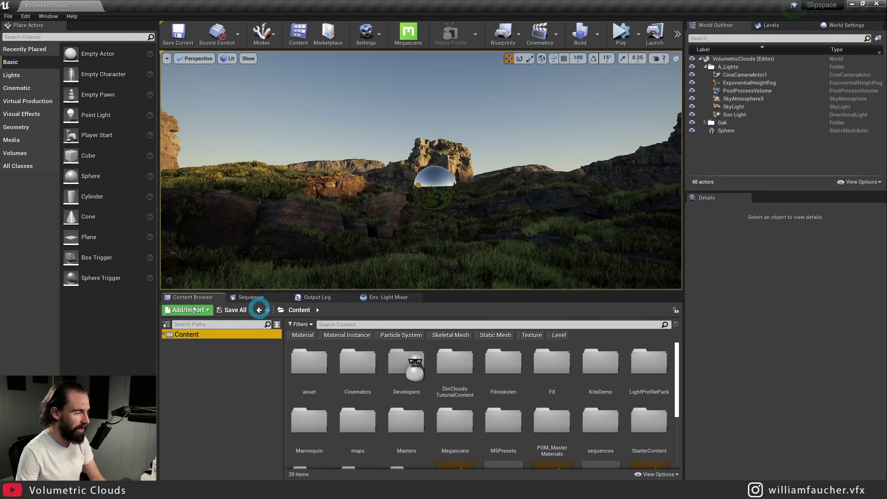
left_click(163, 334)
left_click(164, 335)
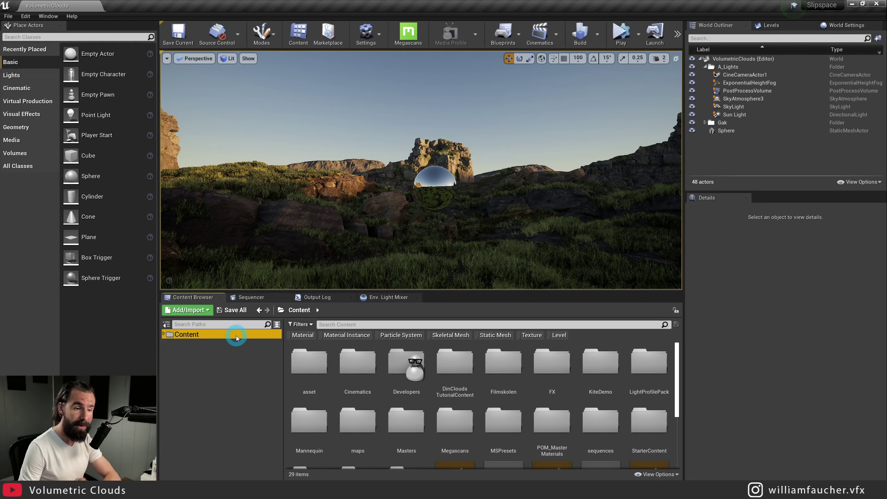
left_click(316, 365)
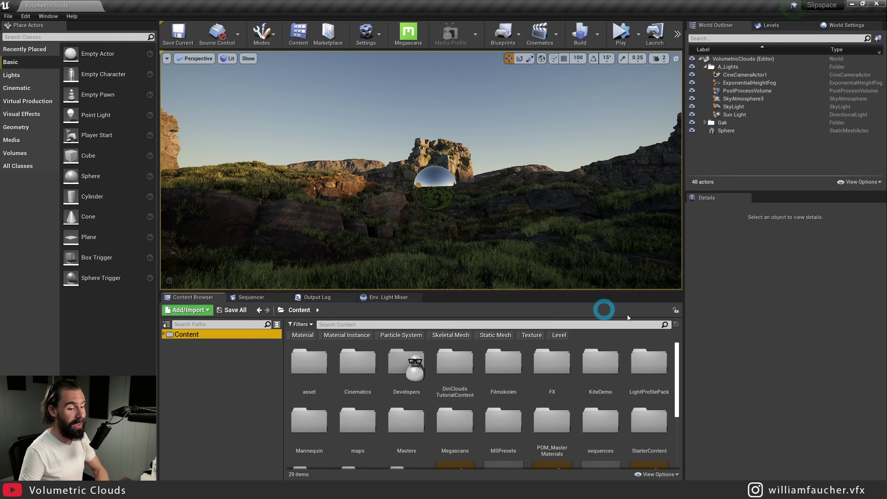
left_click(666, 474)
left_click(665, 377)
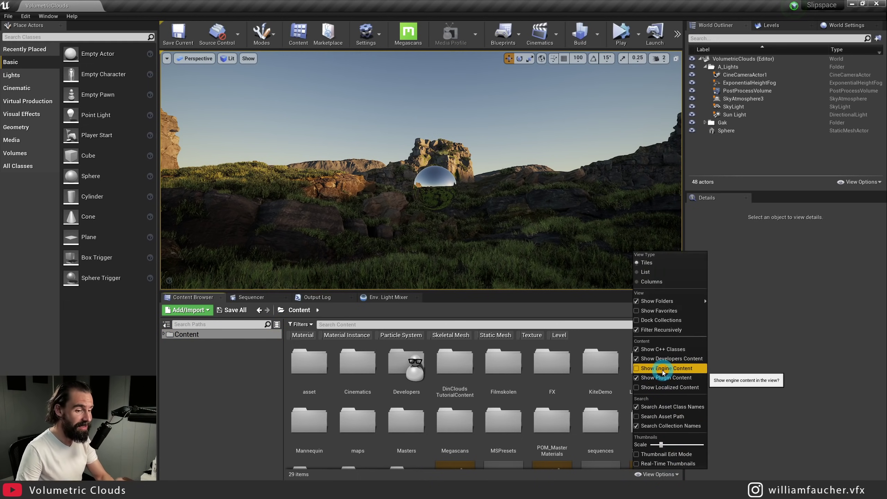
left_click(662, 369)
left_click(158, 334)
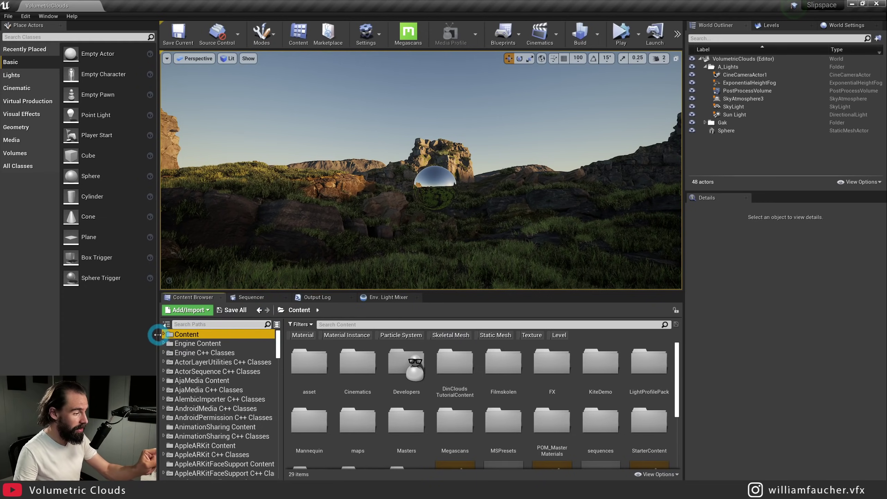
left_click(278, 336)
mouse_move(278, 336)
left_mouse_down()
mouse_move(277, 402)
mouse_move(282, 321)
left_mouse_up()
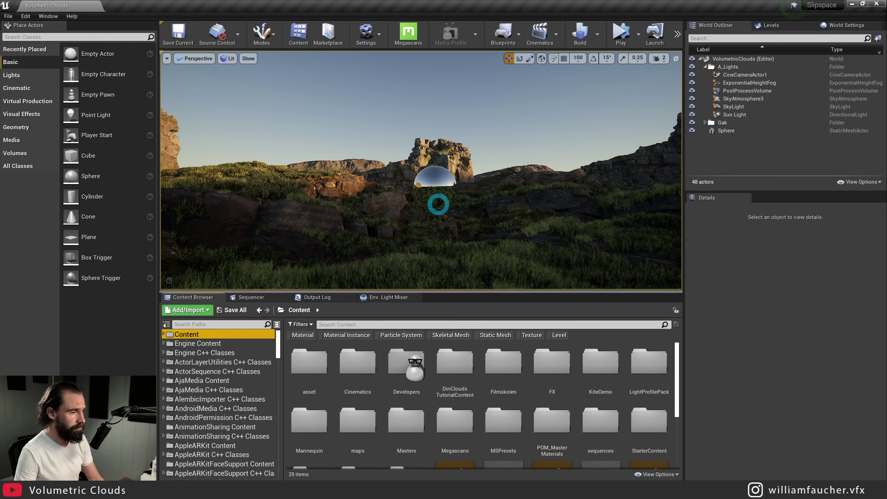
Place a Volumetric Cloud actor in the level with a Layer Bottom Altitude of about 6.61 and a Layer Height of about 7.46.
left_click_drag(440, 204, 459, 202)
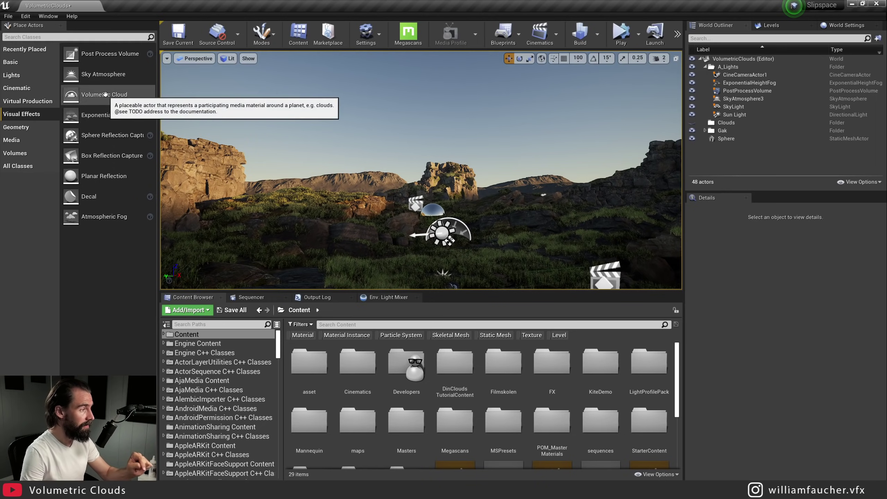
left_click_drag(105, 95, 397, 202)
right_click_drag(407, 157, 484, 179)
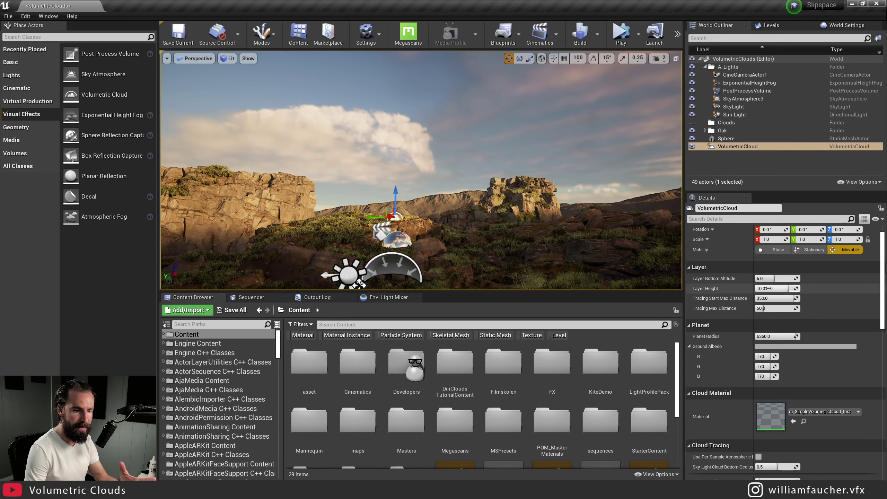
mouse_move(775, 278)
left_mouse_down()
mouse_move(784, 288)
mouse_move(761, 288)
mouse_move(781, 288)
left_mouse_up()
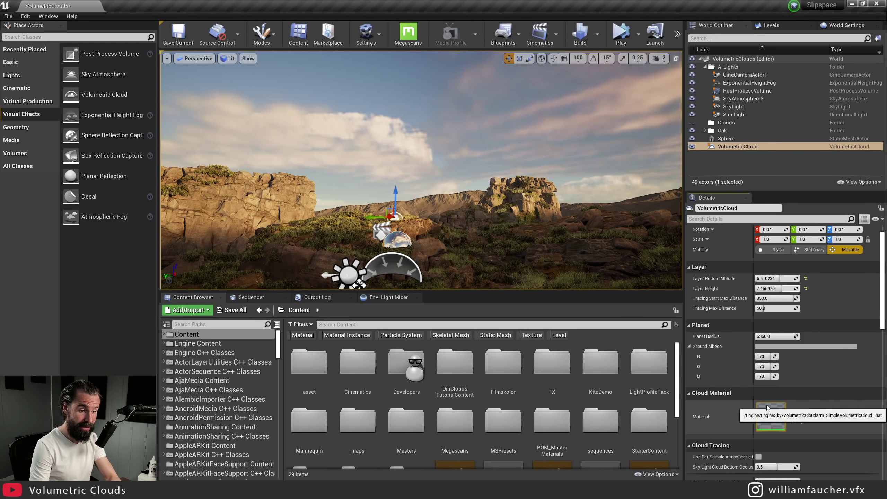
In the cloud's material instance, set BaseNoiseExp to about 27.8, try a lower BaseNoiseScale and reset it to its default, and close the editor.
double_click(773, 415)
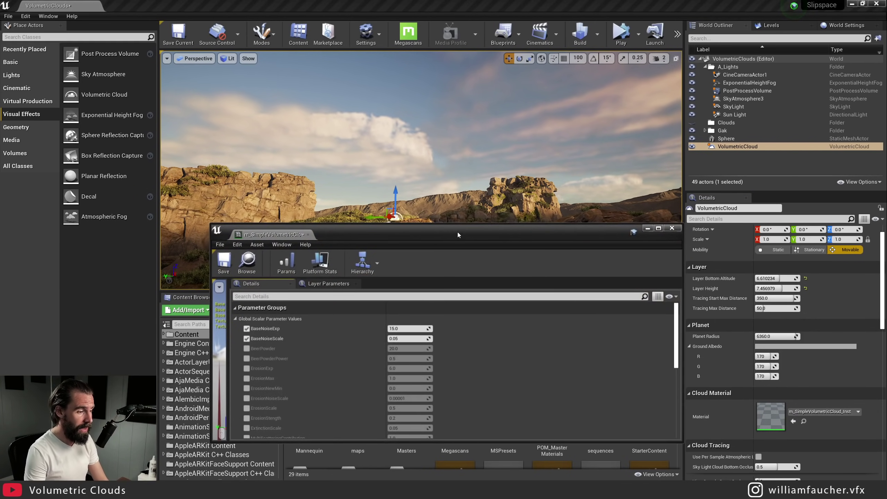
left_click_drag(402, 328, 424, 328)
left_click_drag(404, 340, 398, 340)
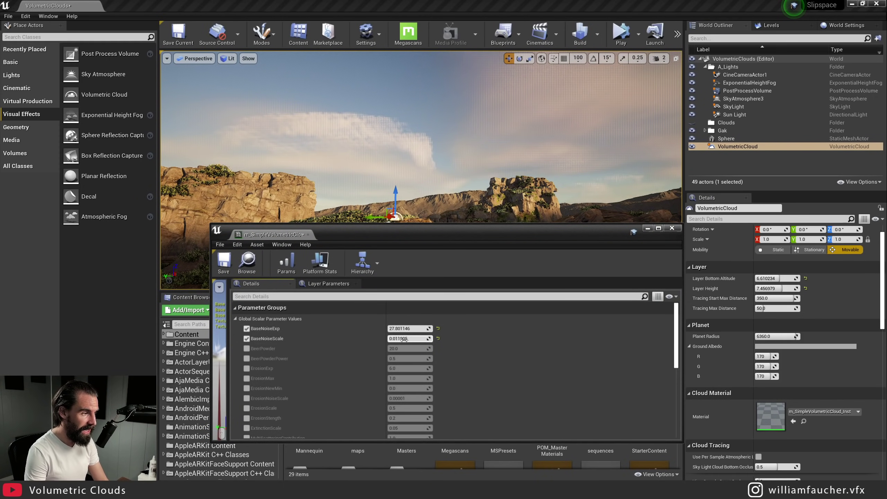
left_click(437, 339)
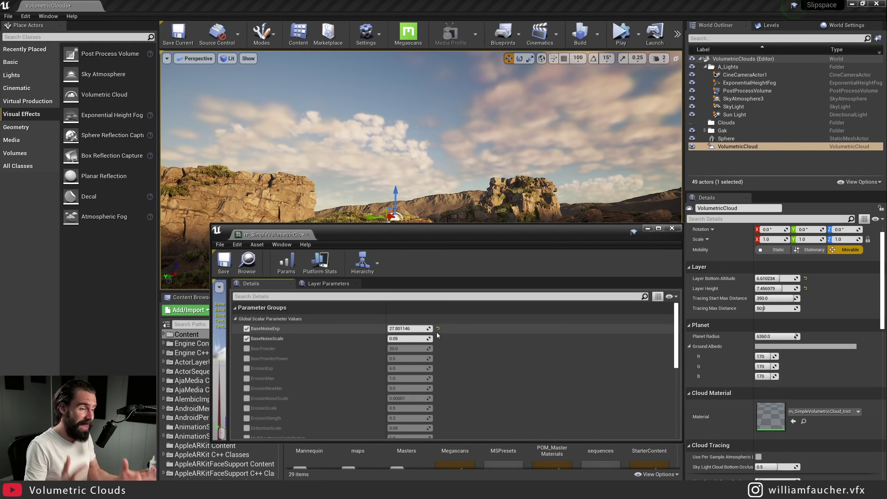
left_click(671, 229)
right_click_drag(509, 192, 534, 201)
key("Escape")
Open the Blueprints folder inside Volumetrics Content, Tools, CloudCompositing.
key("s")
key("w")
right_click_drag(363, 267, 363, 268)
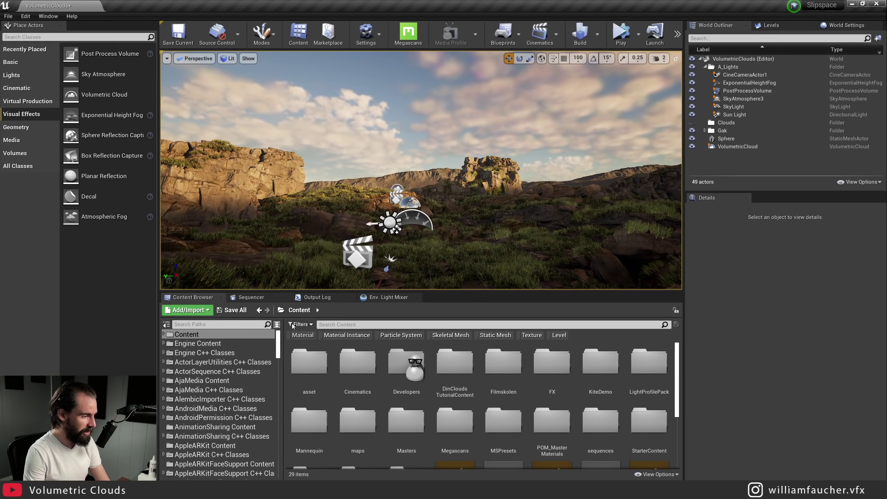
left_click_drag(278, 337, 272, 456)
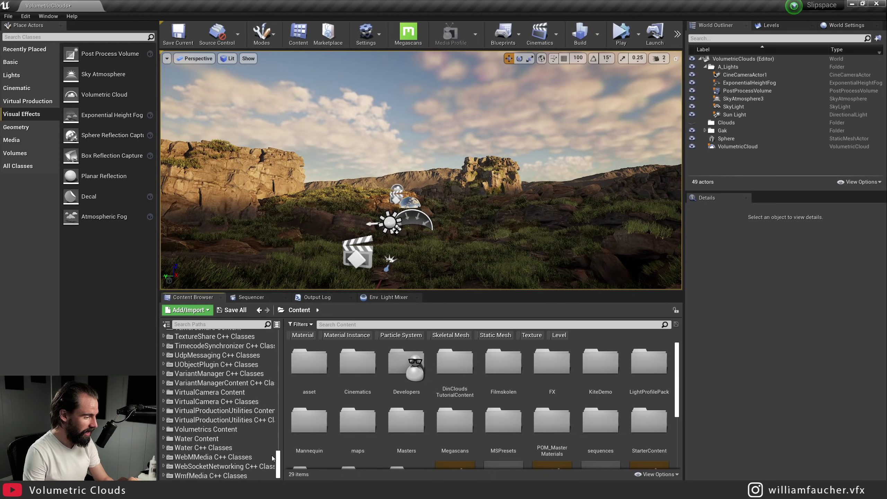
left_click(201, 430)
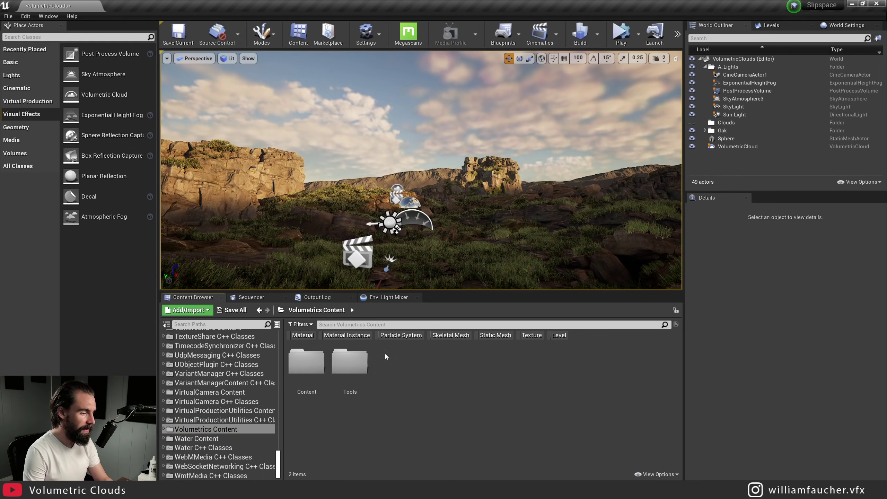
double_click(351, 362)
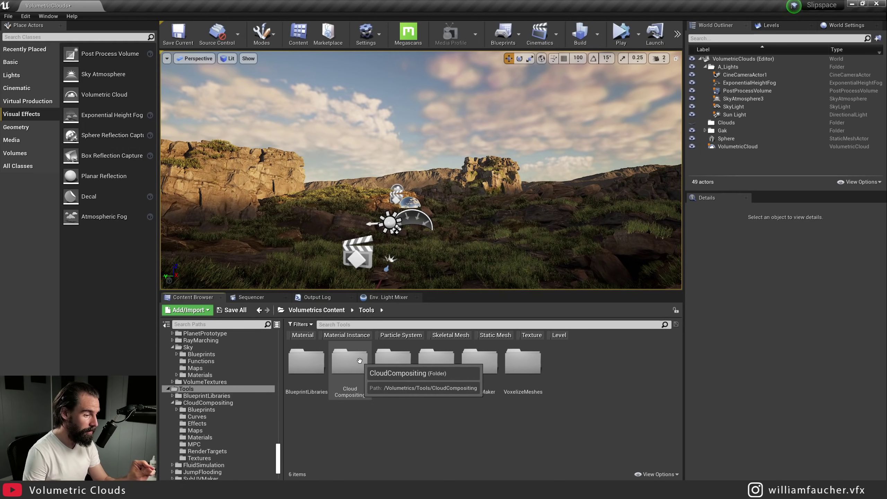
double_click(360, 360)
double_click(296, 359)
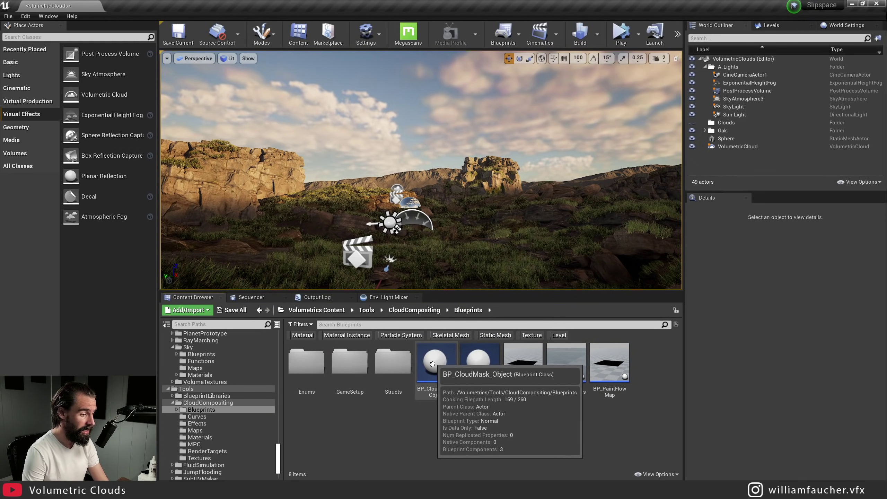
Place the BP_CloudMaskGenerator and BP_CloudMask_Object blueprints in the level together.
left_click(482, 360)
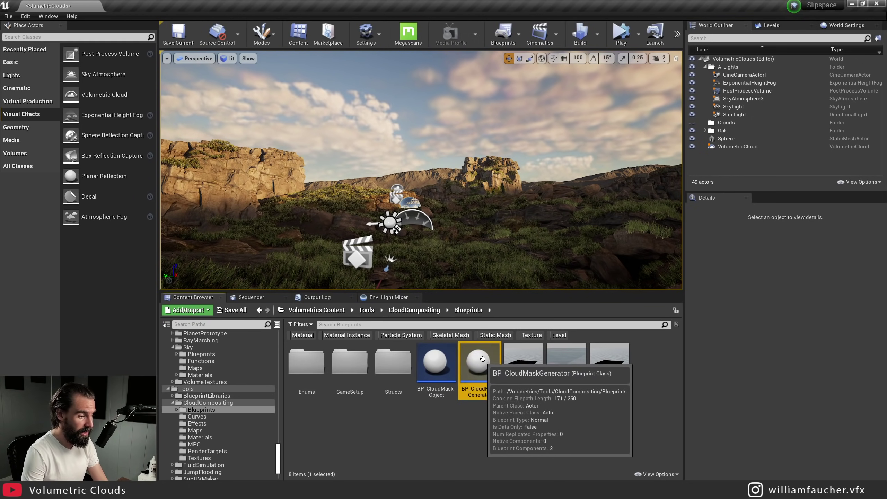
left_click(442, 360, "ctrl")
left_click_drag(479, 379, 437, 230)
Select only BP_CloudMask_Object, move it up into the sky away from the camera, and deselect it.
left_click(475, 122)
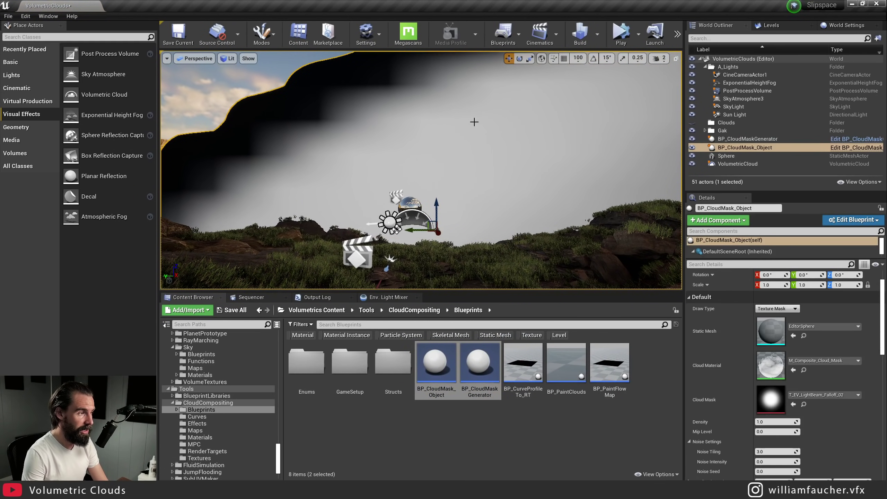
right_click_drag(426, 128, 437, 132)
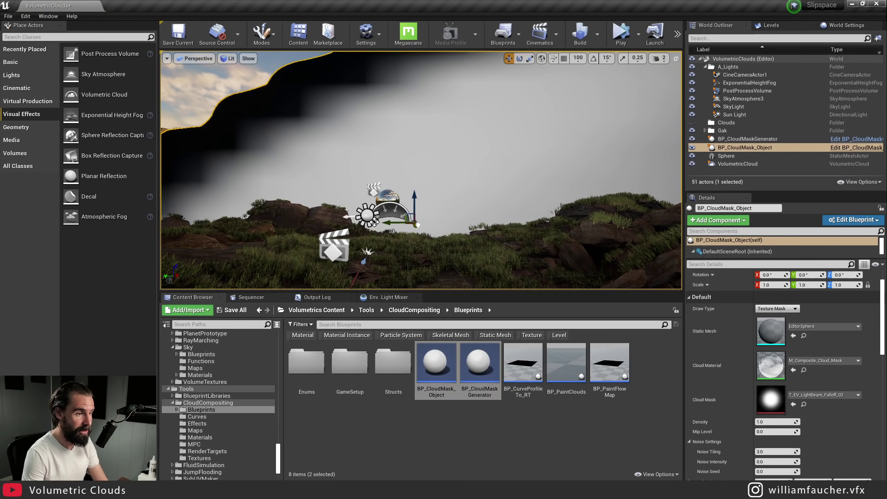
left_click_drag(418, 225, 316, 100)
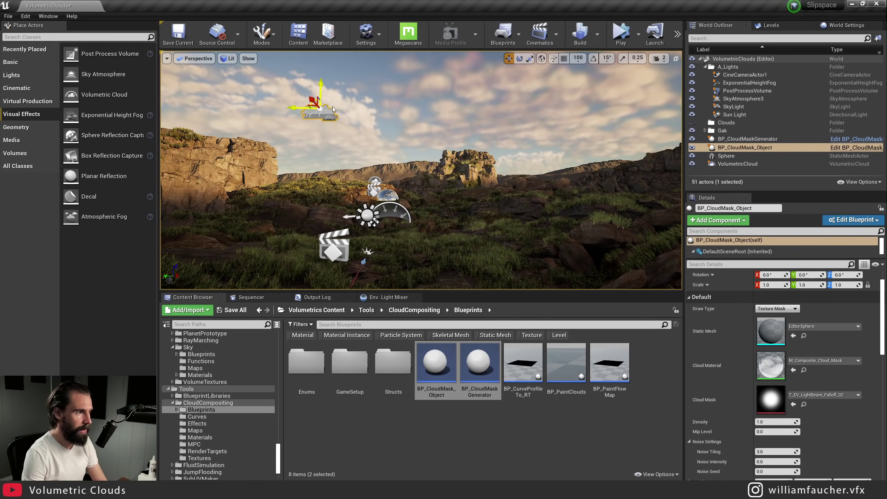
right_click_drag(429, 131, 418, 128)
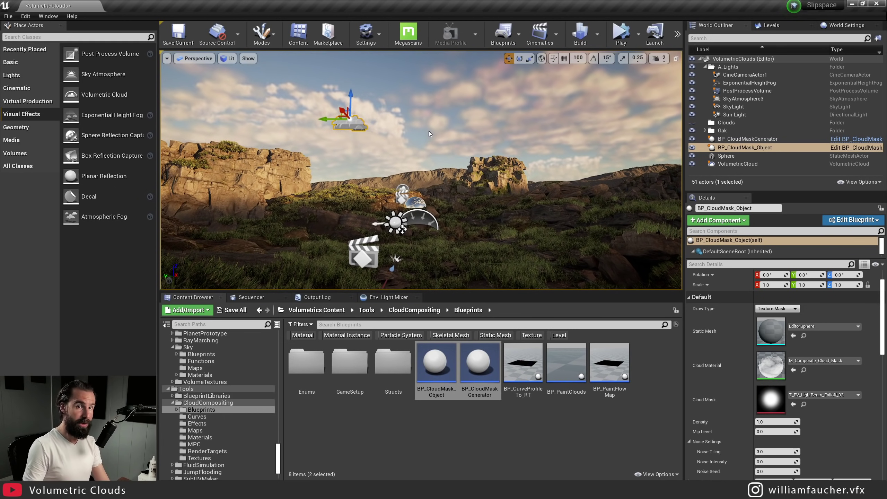
left_click(452, 167)
right_click_drag(449, 170, 437, 167)
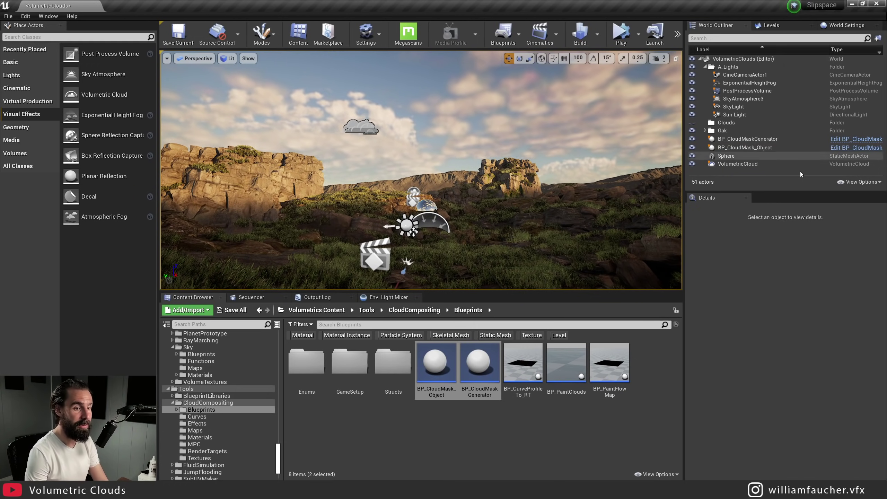
Assign M_VolumetricCloud_03_Profiles_Billowy_Inst from the Volumetrics Content Sky materials as the VolumetricCloud actor's cloud material.
left_click(737, 163)
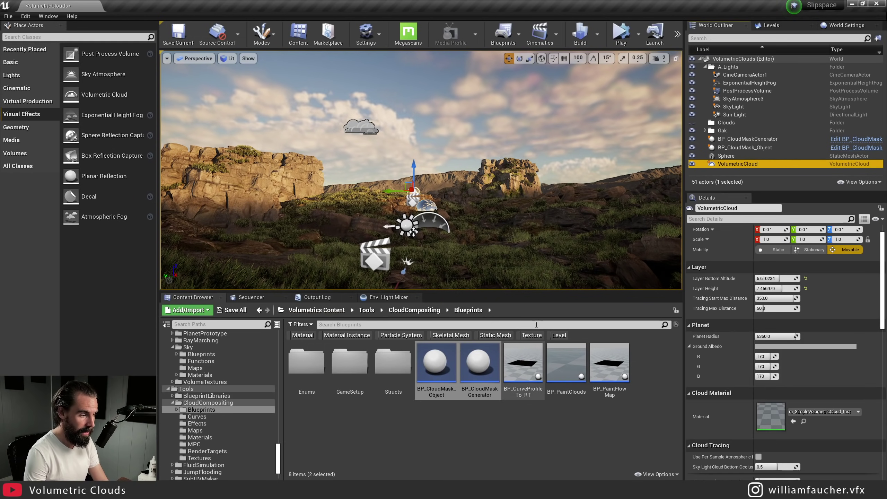
left_click(335, 310)
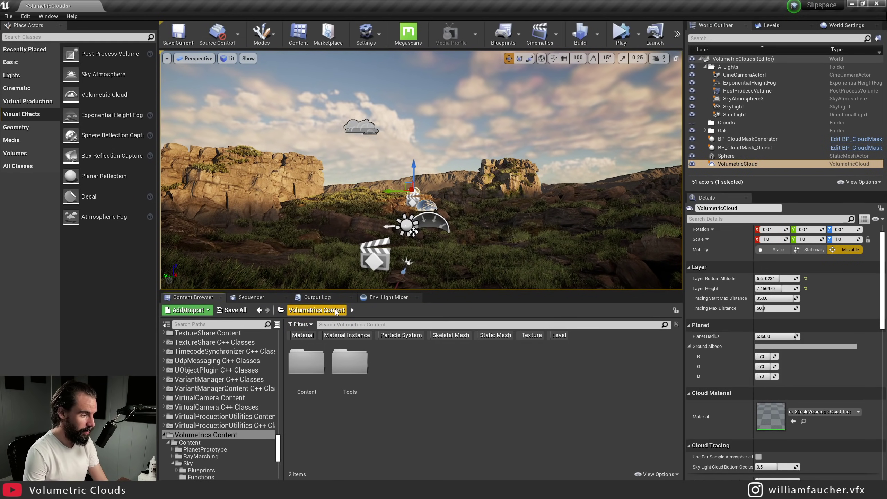
double_click(304, 364)
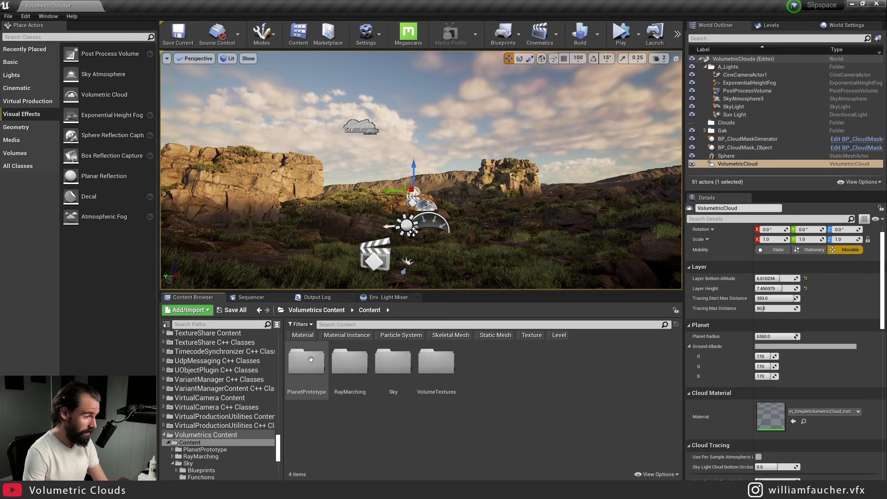
double_click(391, 368)
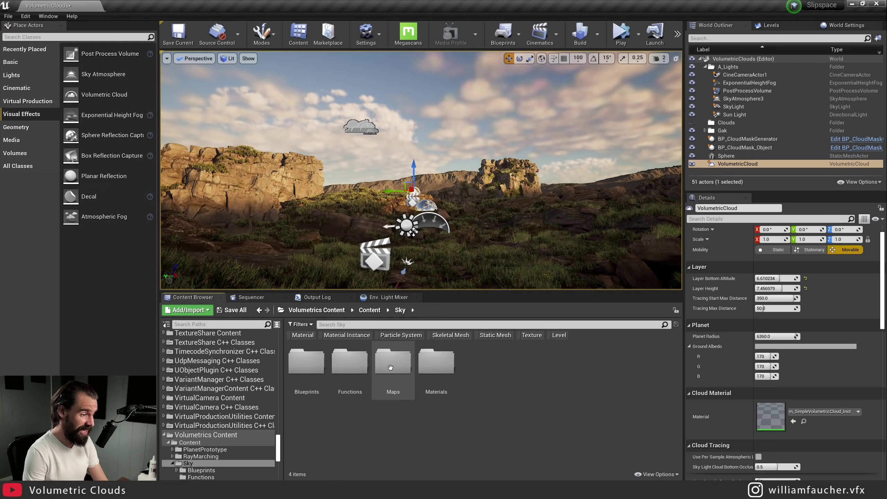
double_click(436, 363)
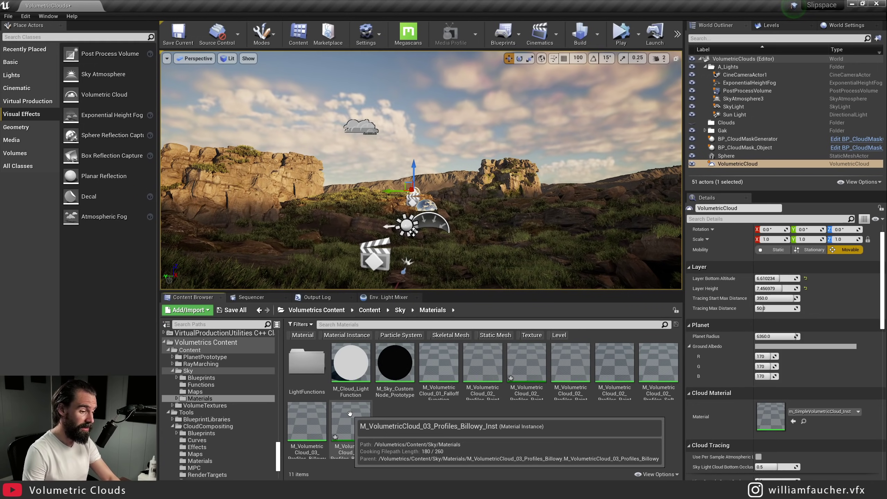
left_click_drag(350, 416, 775, 412)
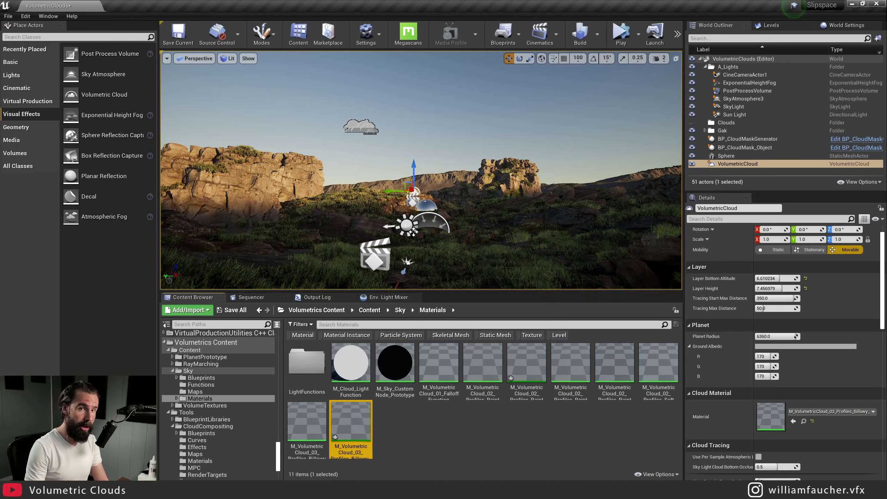
Reposition BP_CloudMask_Object in the sky above the cliffs and scale it uniformly to about 23.6.
right_click_drag(378, 141, 361, 128)
left_click(398, 146)
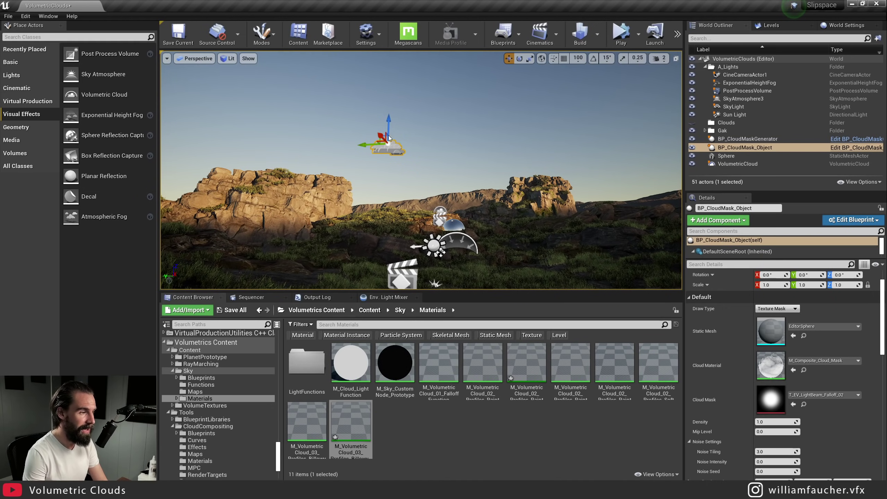
left_click_drag(381, 135, 413, 154)
key("r")
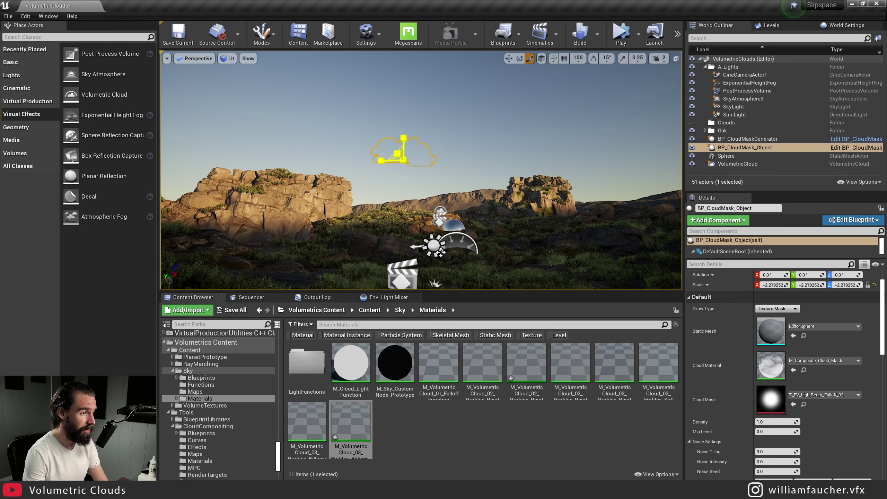
left_click_drag(441, 252, 440, 252)
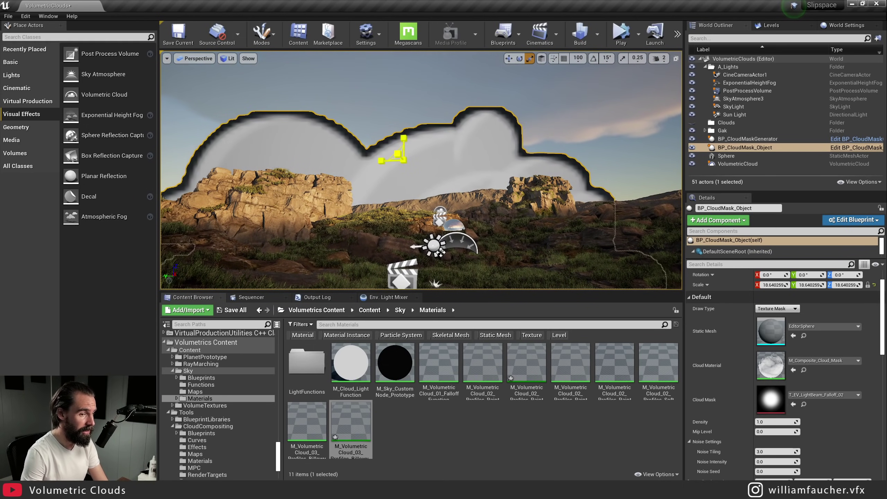
left_click_drag(852, 285, 866, 285)
key("w")
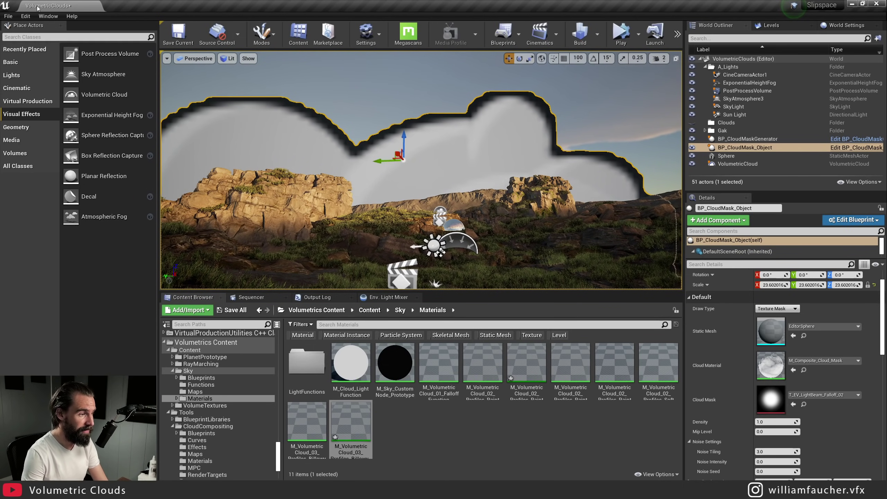
Reposition BP_CloudMask_Object in the sky and make two copies of it, BP_CloudMask_Object2 and BP_CloudMask_Object3, spread apart above the landscape.
left_click_drag(397, 154, 350, 139)
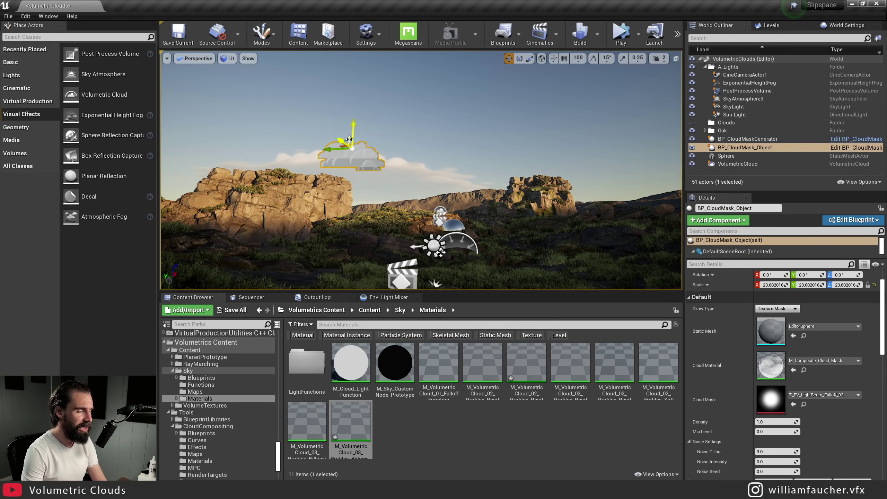
right_click_drag(423, 140, 419, 136)
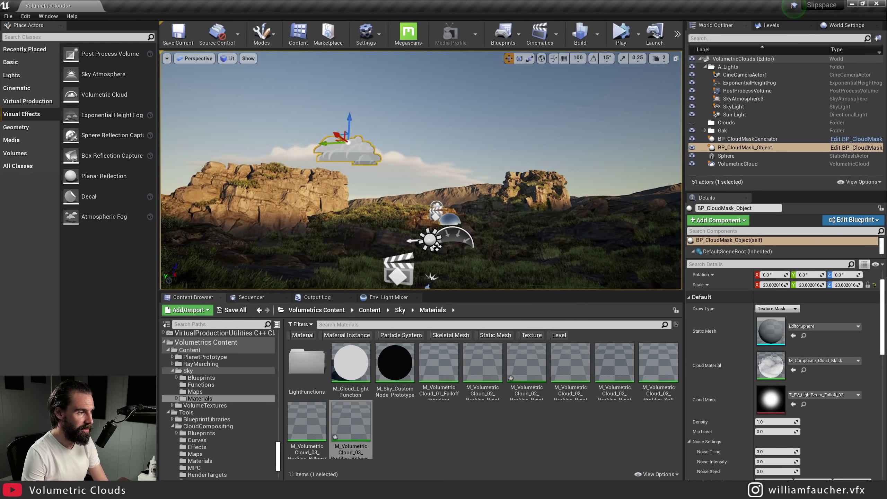
key("f")
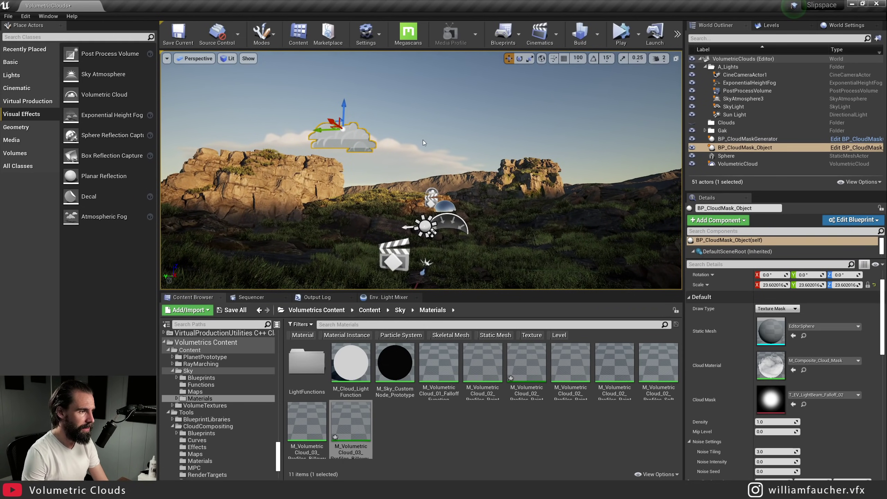
right_click_drag(439, 180, 440, 181)
left_click_drag(402, 236, 415, 284)
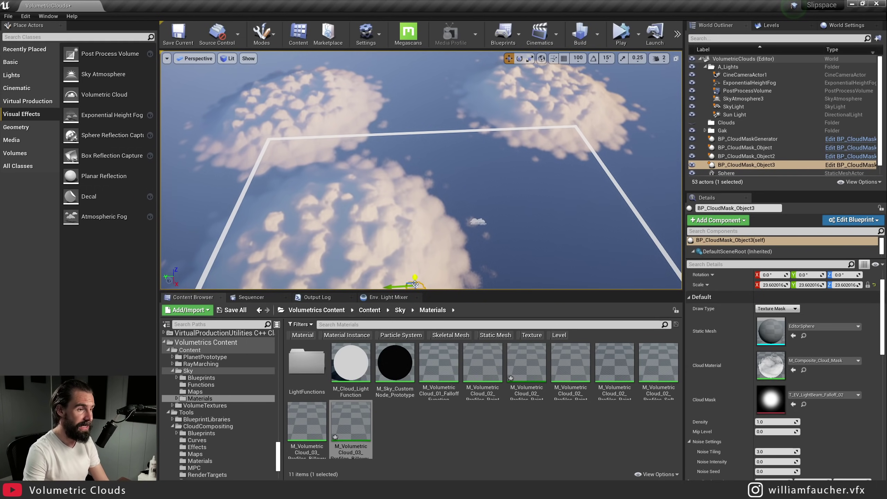
right_click_drag(497, 228, 484, 215)
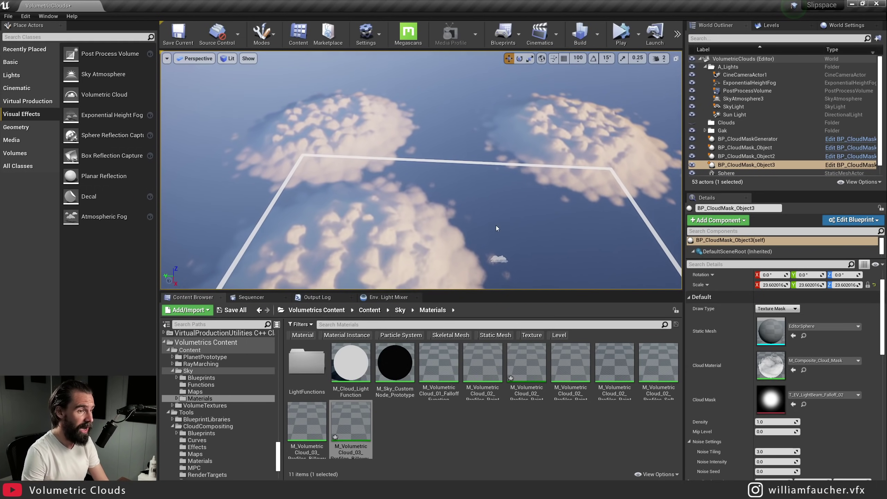
Turn on Show Debug for the original BP_CloudMask_Object and move it away from the nearest cloud mass.
left_click(754, 147)
right_click_drag(477, 214, 482, 205)
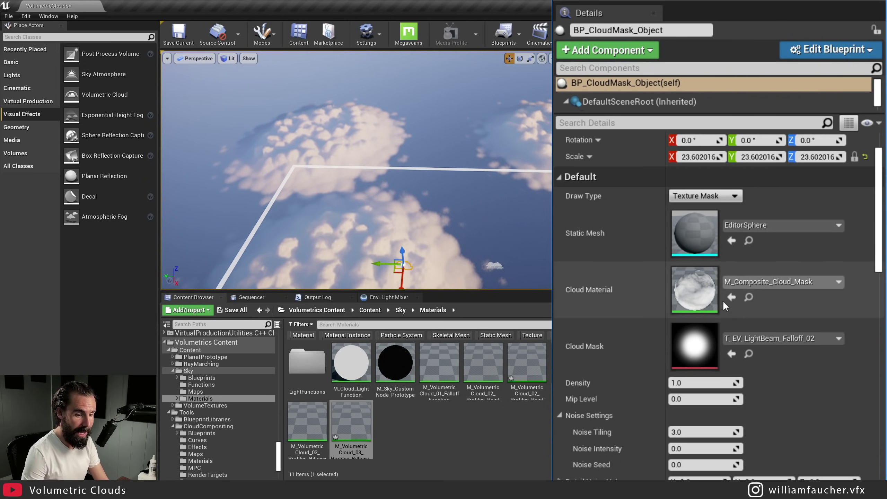
scroll(627, 291, "down", 3)
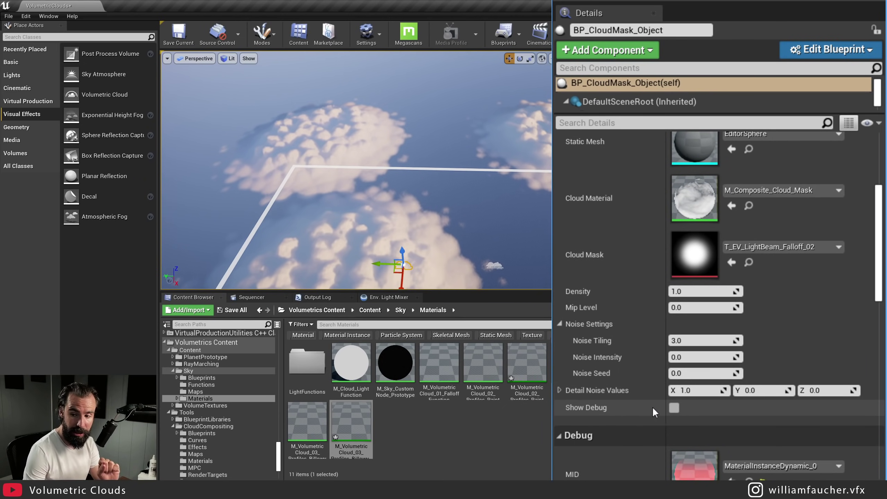
left_click(673, 407)
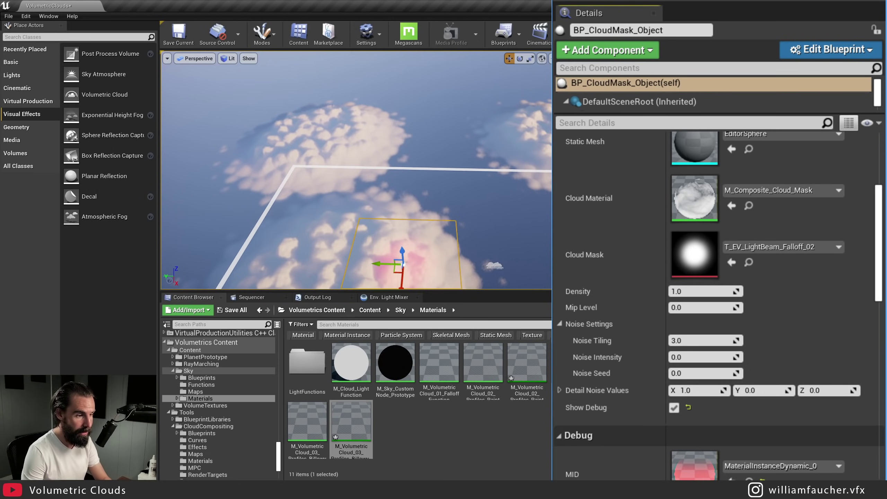
left_click_drag(408, 224, 490, 197)
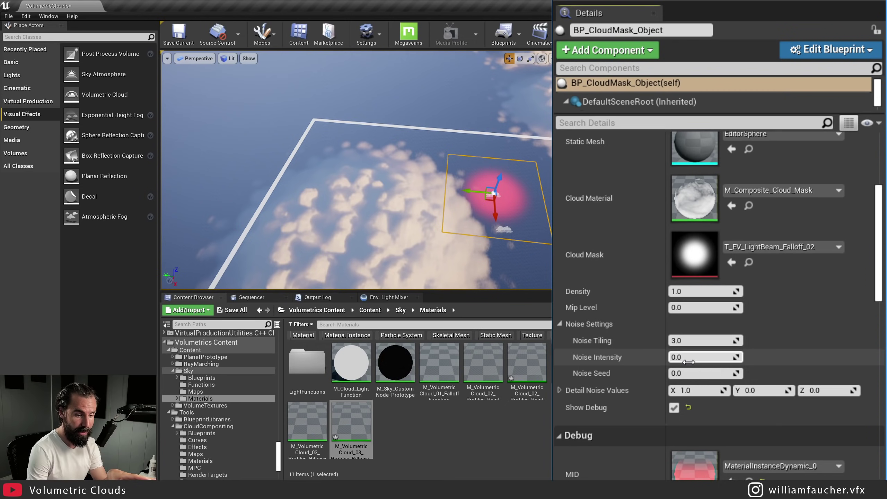
Set the original BP_CloudMask_Object's Noise Intensity to 1 and move it back over the nearest cloud mass.
key("Return")
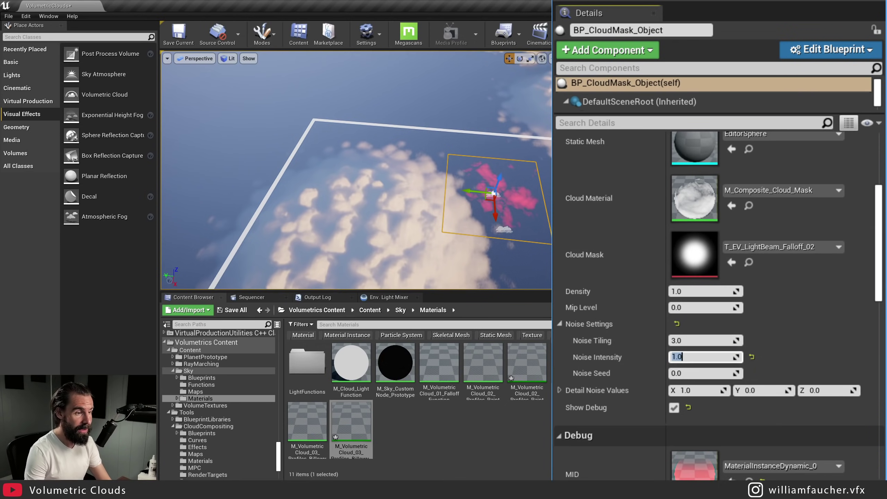
right_click_drag(536, 194, 544, 194)
left_click_drag(471, 196, 388, 242)
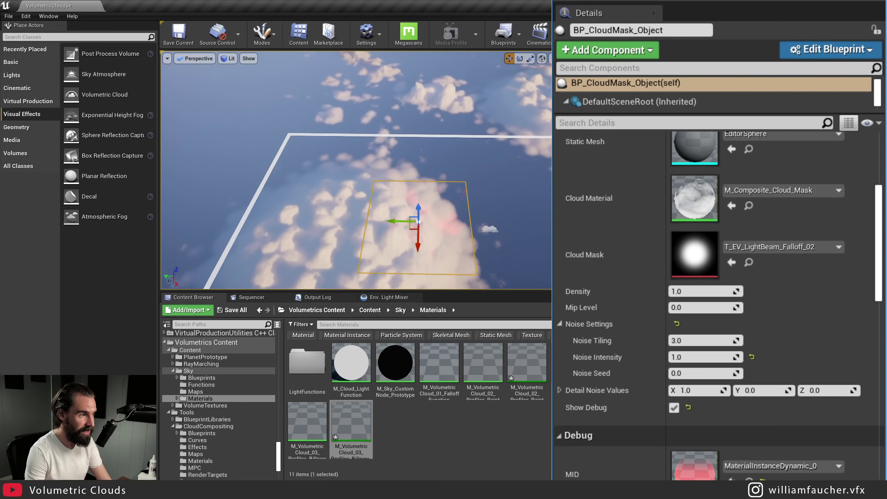
right_click_drag(397, 95, 396, 95)
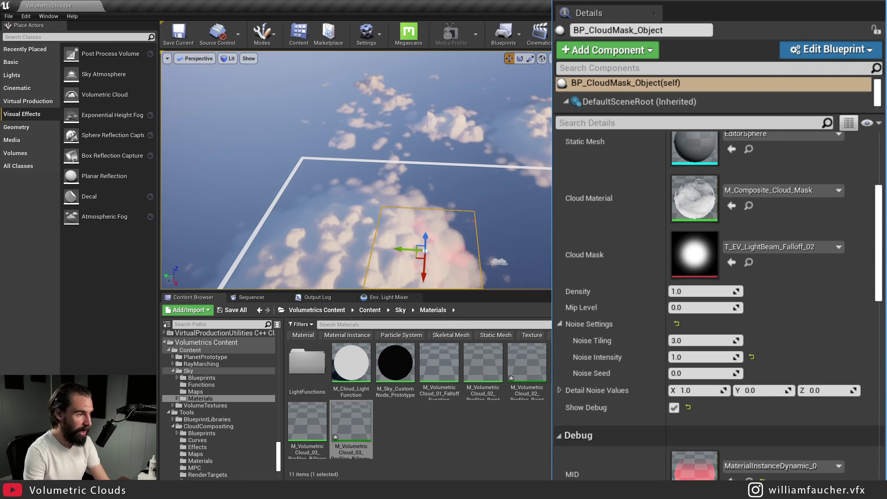
right_click_drag(546, 173, 546, 173)
Set the Noise Intensity of BP_CloudMask_Object2 and BP_CloudMask_Object3 together to 1.
left_click(485, 255)
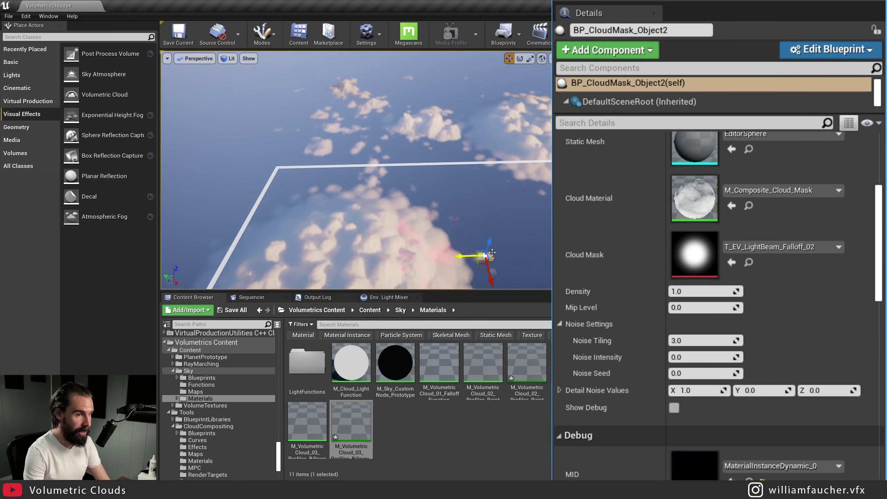
left_click(593, 259, "ctrl")
left_click(712, 282)
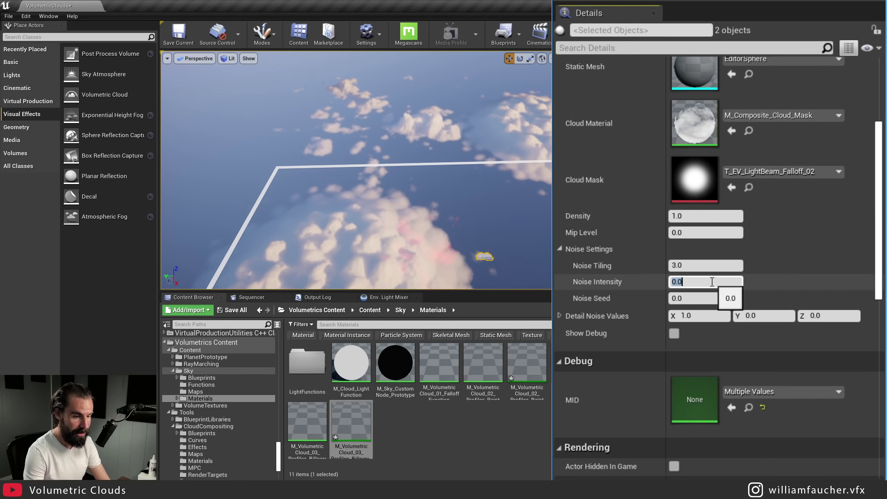
type("1")
key("Return")
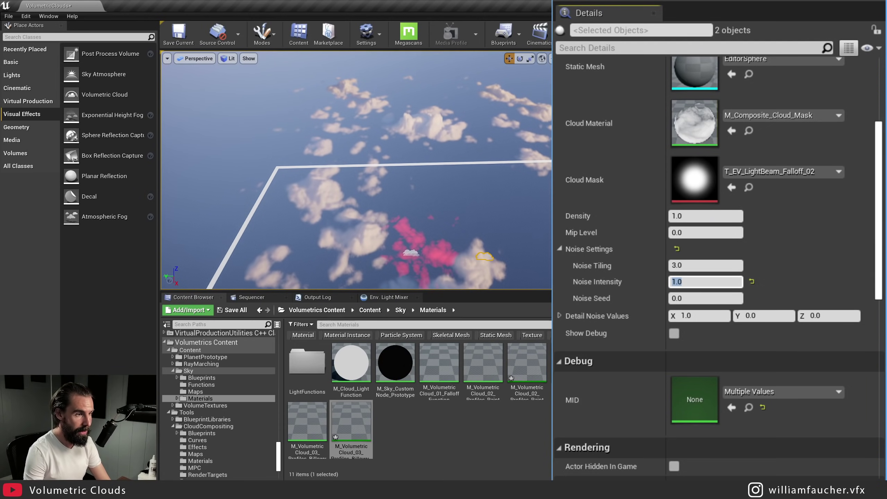
right_click_drag(296, 282, 297, 281)
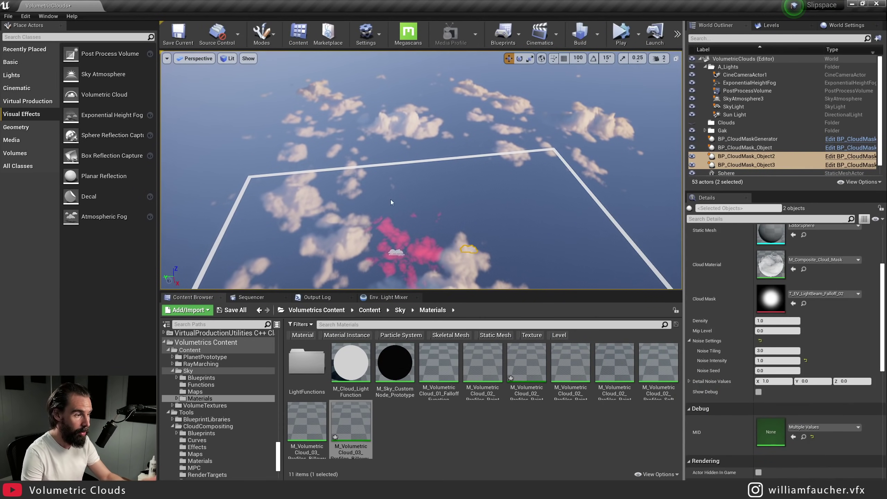
Adjust the original BP_CloudMask_Object's Noise Seed to about 0.44.
right_click_drag(433, 232, 434, 231)
left_click(409, 236)
mouse_move(406, 245)
left_mouse_down()
mouse_move(411, 231)
mouse_move(399, 254)
mouse_move(419, 237)
mouse_move(412, 243)
left_mouse_up()
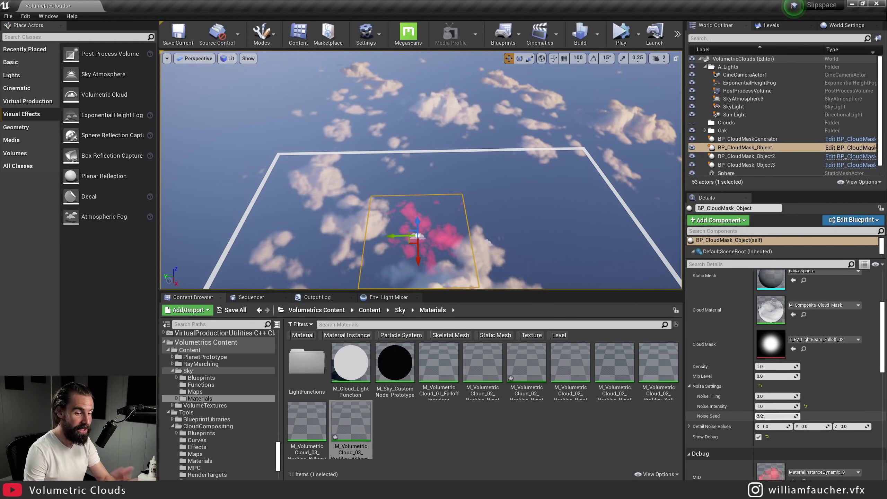
left_click_drag(773, 416, 783, 416)
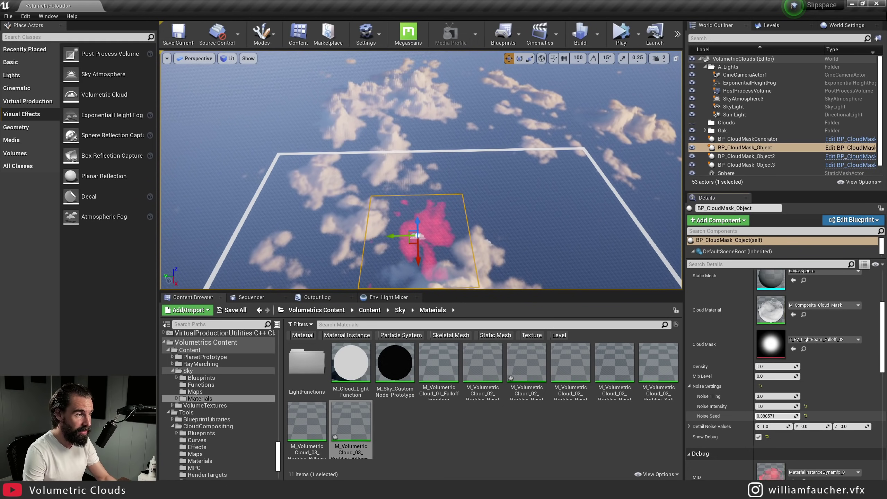
right_click_drag(410, 227, 410, 221)
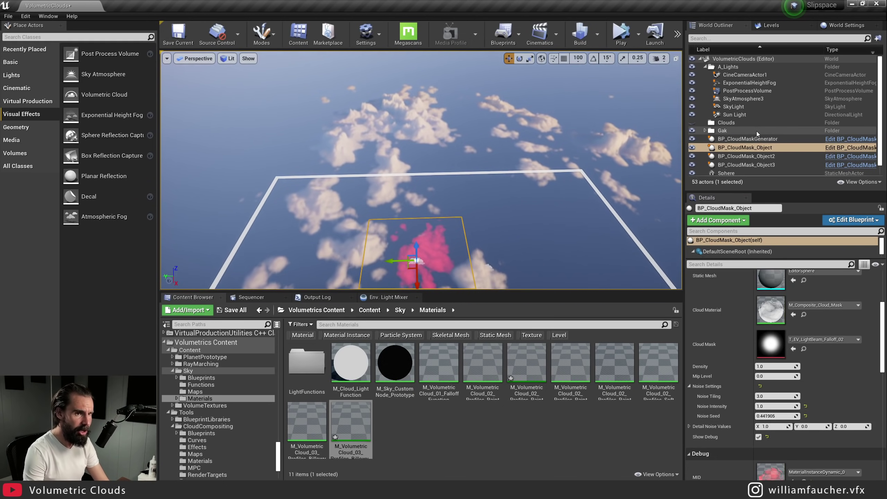
Return the view to ground level by focusing on the SkyLight, and turn off Show Debug for BP_CloudMask_Object.
left_click(751, 105)
key("f")
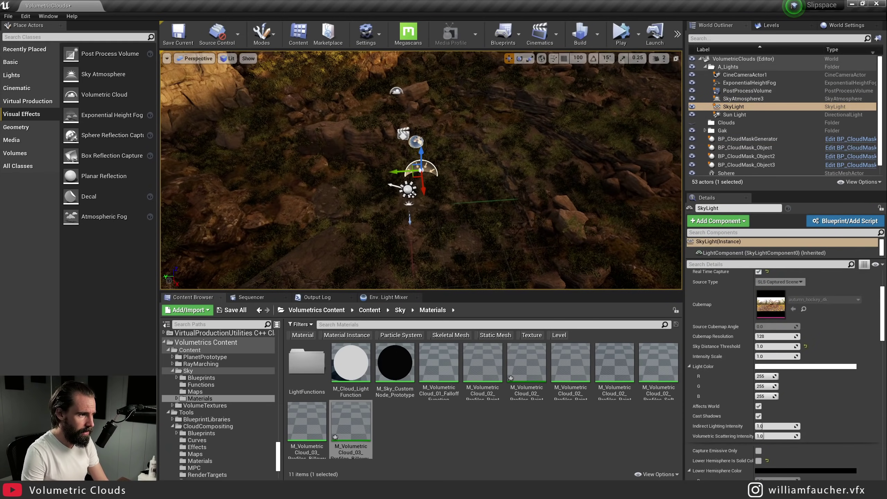
right_click_drag(420, 209, 419, 184)
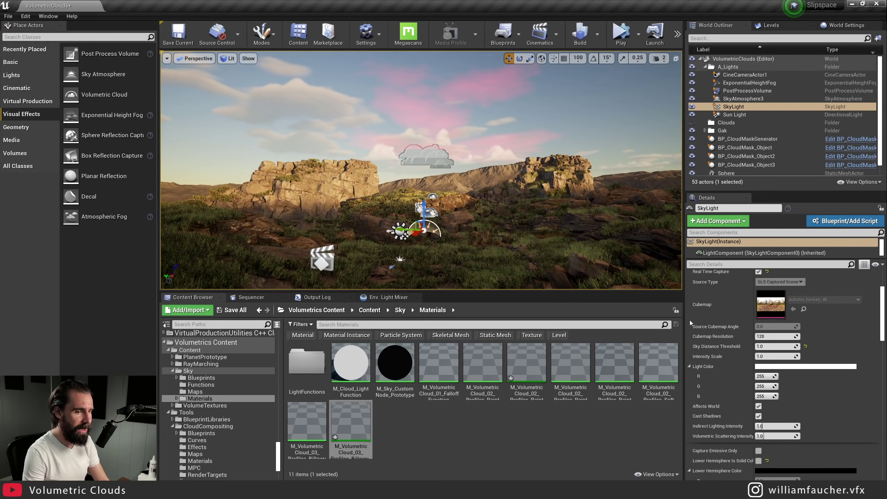
left_click(752, 145)
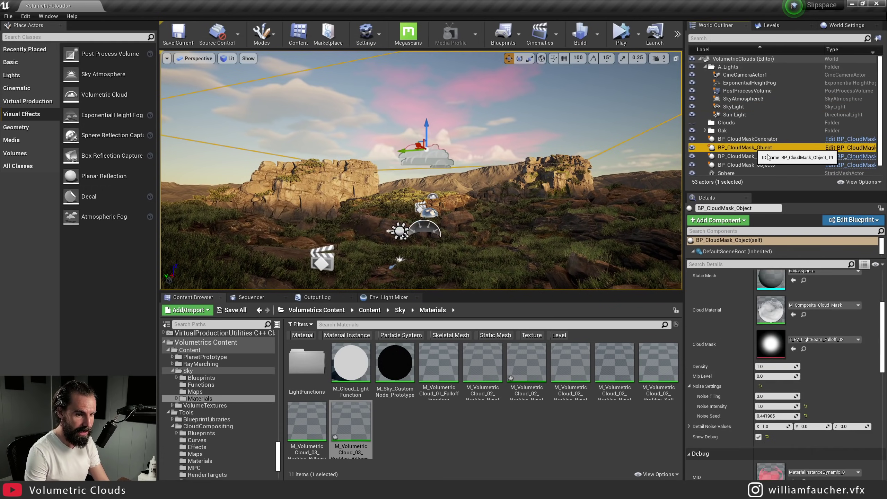
right_click_drag(476, 200, 461, 201)
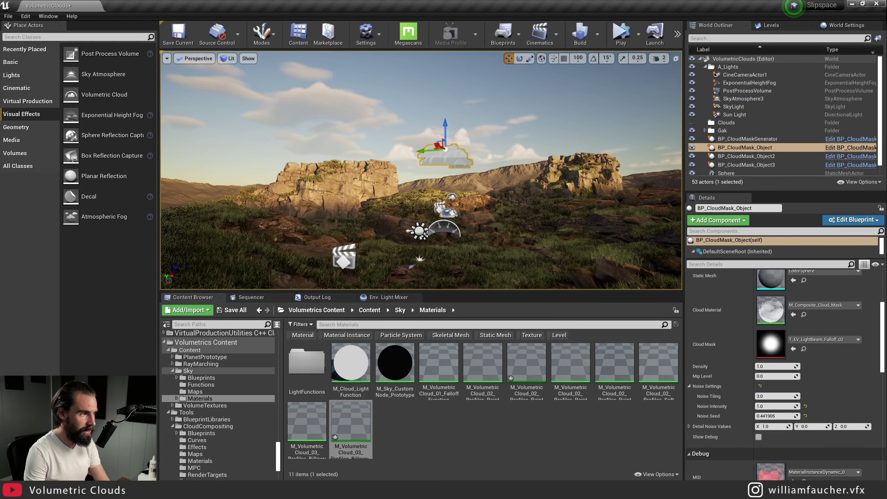
Reposition the cloud masks above the cliffs, moving BP_CloudMask_Object2 sideways and closer in the sky.
left_click(469, 183)
left_click(449, 160)
left_click_drag(427, 151, 449, 141)
double_click(739, 156)
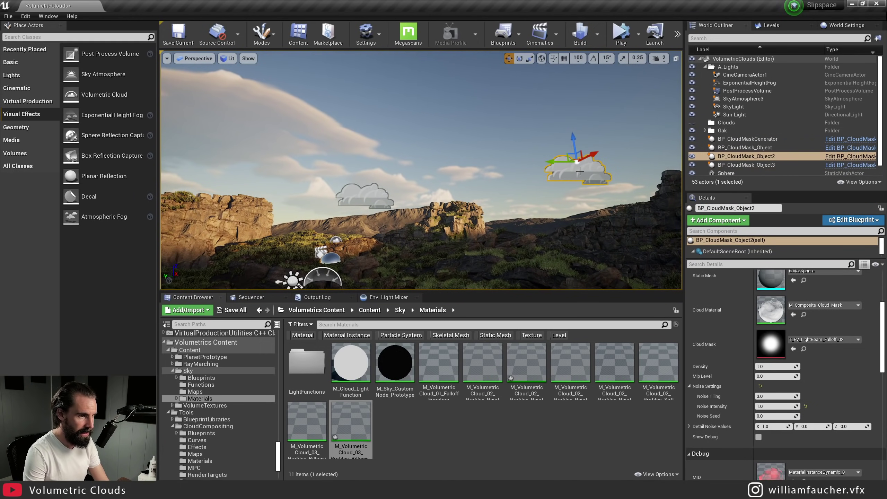
left_click_drag(590, 156, 523, 147)
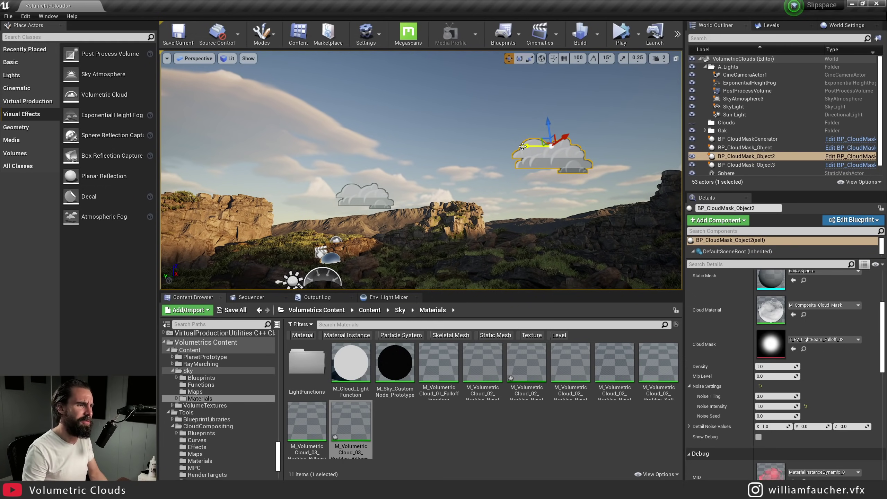
right_click_drag(521, 132, 512, 137)
Set the VolumetricCloud's Layer Bottom Altitude to about 9.12 and Layer Height to about 5.78, and deselect it.
scroll(748, 124, "down", 2)
left_click(750, 170)
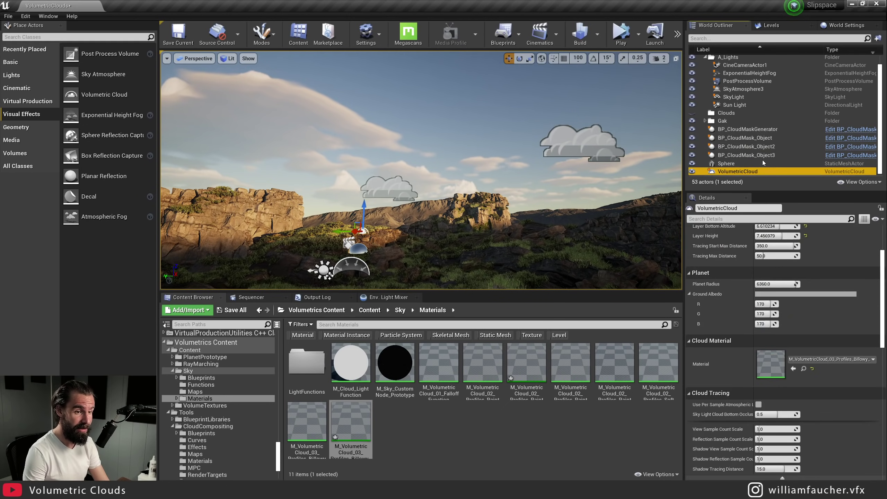
scroll(774, 264, "up", 1)
mouse_move(775, 264)
left_mouse_down()
mouse_move(786, 264)
mouse_move(775, 264)
mouse_move(781, 254)
mouse_move(794, 264)
mouse_move(770, 264)
left_mouse_up()
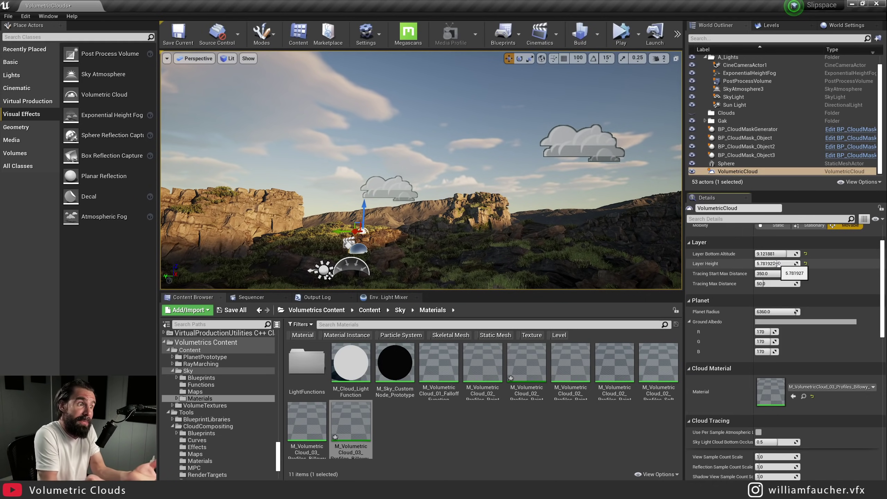
left_click(533, 154)
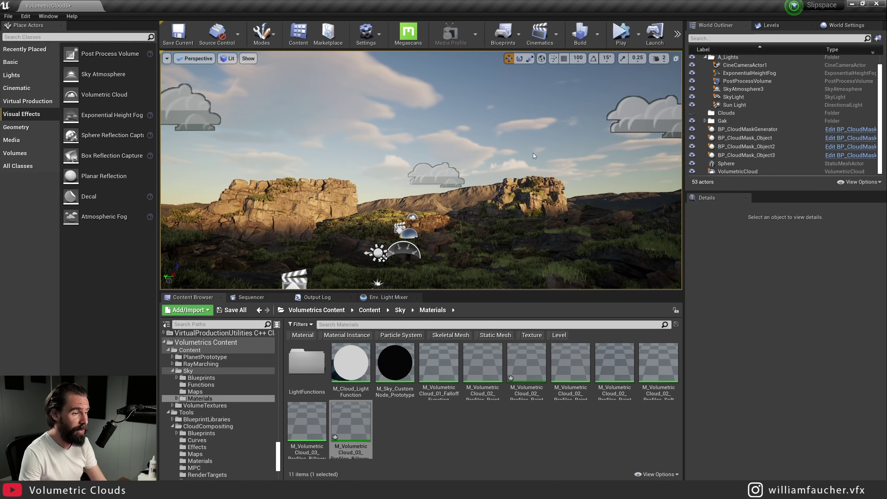
Open the VolumetricCloud's billowy material instance for editing, try a Cloud Density of about 1373, and undo that change.
left_click(737, 171)
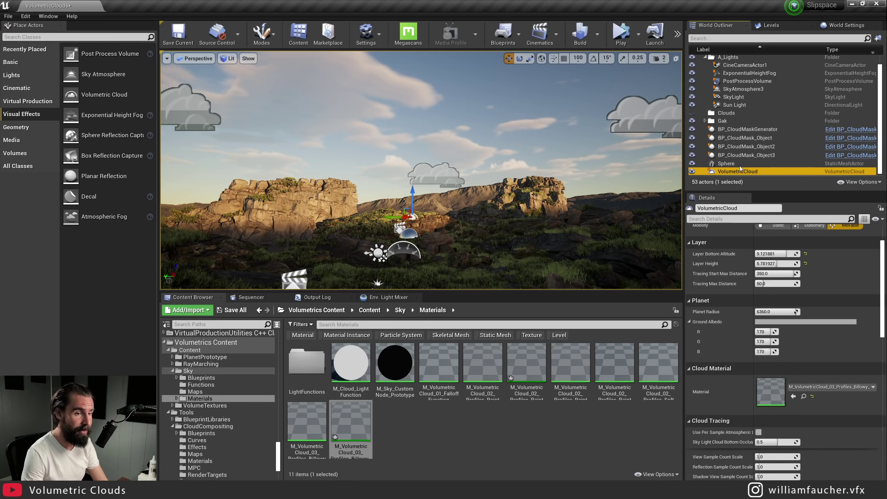
left_click(771, 396)
double_click(770, 397)
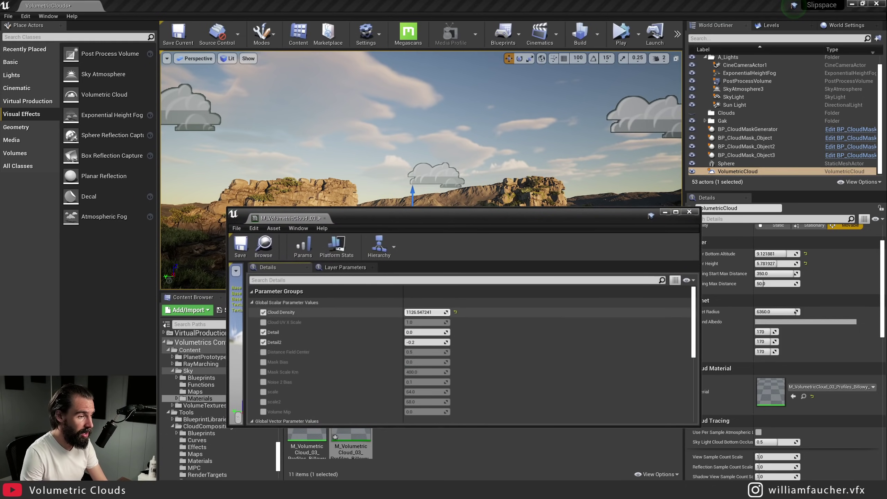
left_click_drag(427, 312, 449, 312)
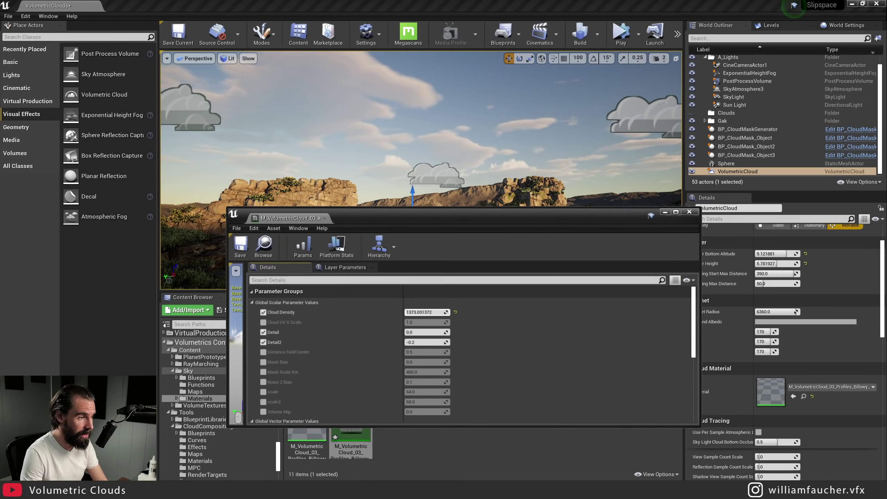
key("ctrl+z")
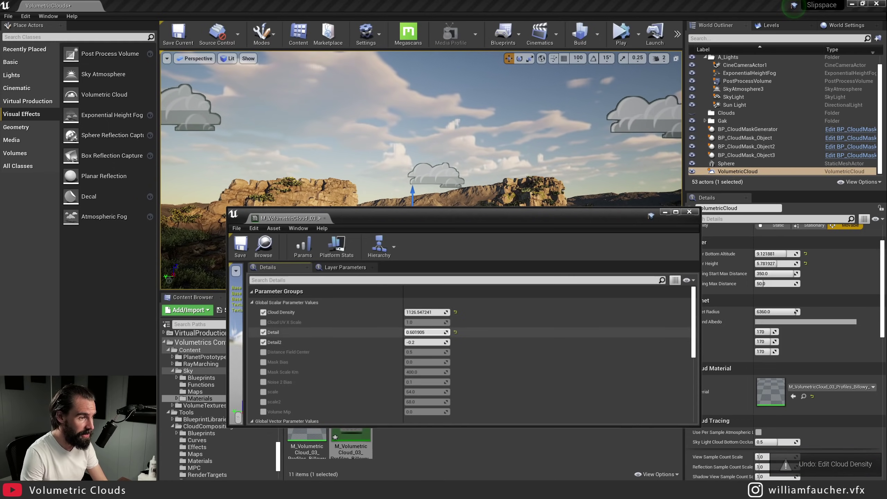
Set the cloud material's Detail to about 0.42 and Detail2 to about -0.154, and override its scale with about 97.87.
mouse_move(427, 331)
left_mouse_down()
mouse_move(417, 332)
mouse_move(421, 342)
left_mouse_up()
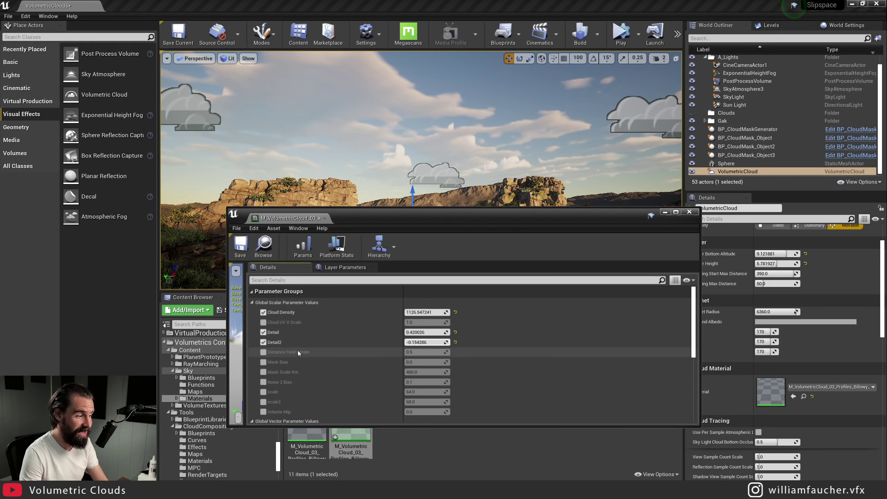
scroll(267, 366, "down", 1)
left_click(264, 379)
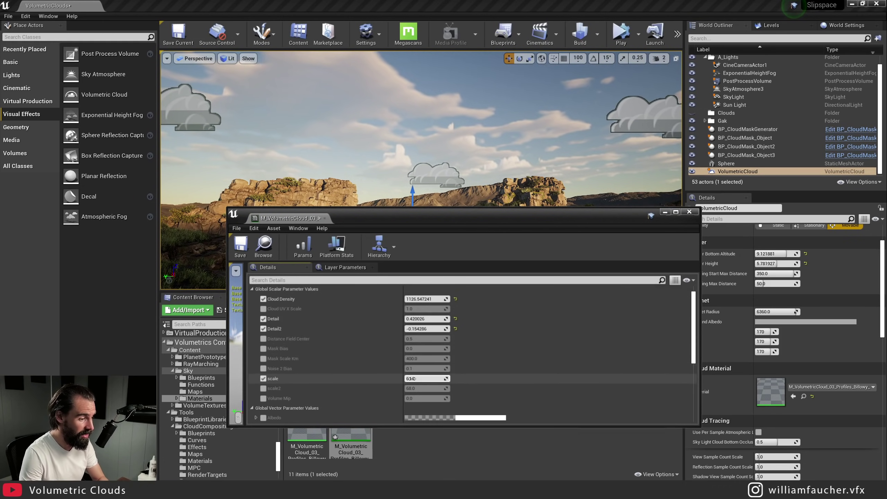
left_click_drag(411, 378, 417, 378)
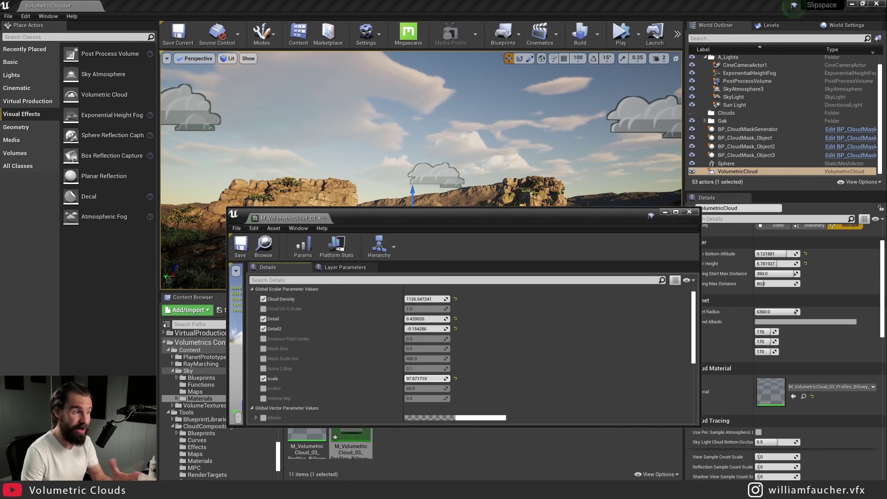
Reset the billowy cloud material's scale parameter to its default, and uniformly scale BP_CloudMask_Object in the sky before deselecting it.
left_click(453, 379)
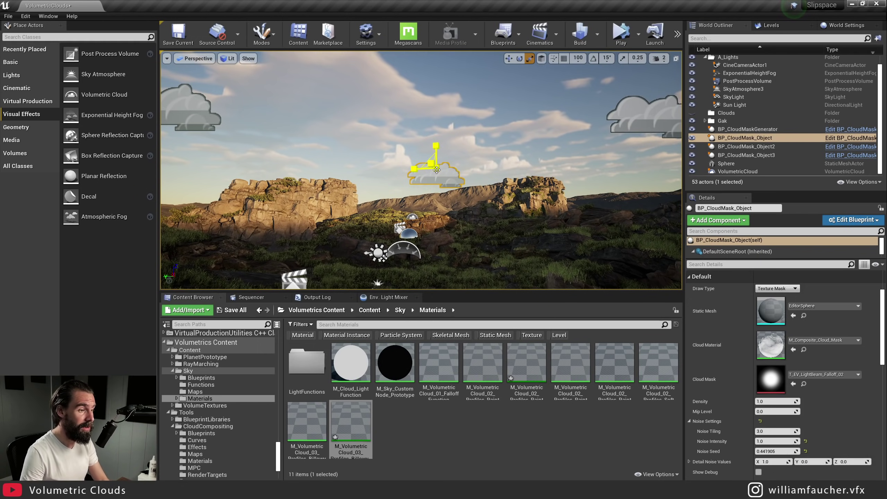
left_click_drag(431, 163, 380, 175)
right_click_drag(596, 146, 619, 143)
left_click(596, 147)
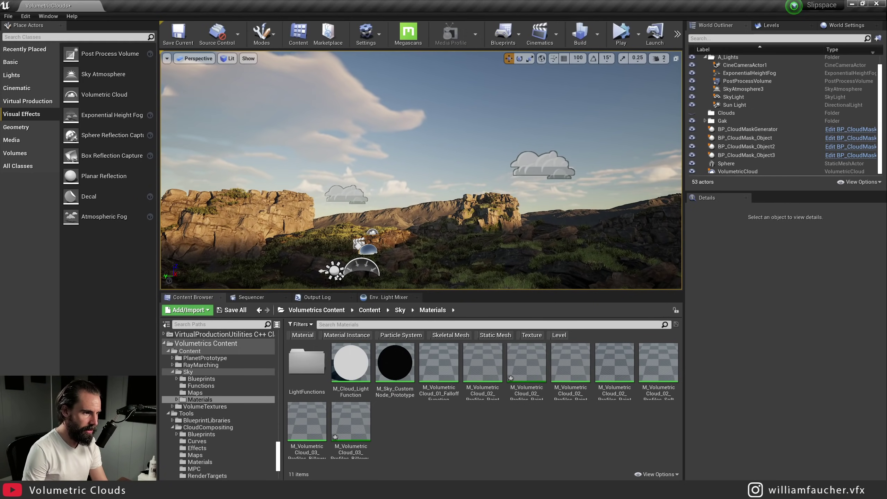
Assign M_VolumetricCloud_02_Profiles_PaintClouds as the VolumetricCloud actor's cloud material.
right_click_drag(460, 281, 435, 285)
right_click_drag(512, 212, 523, 218)
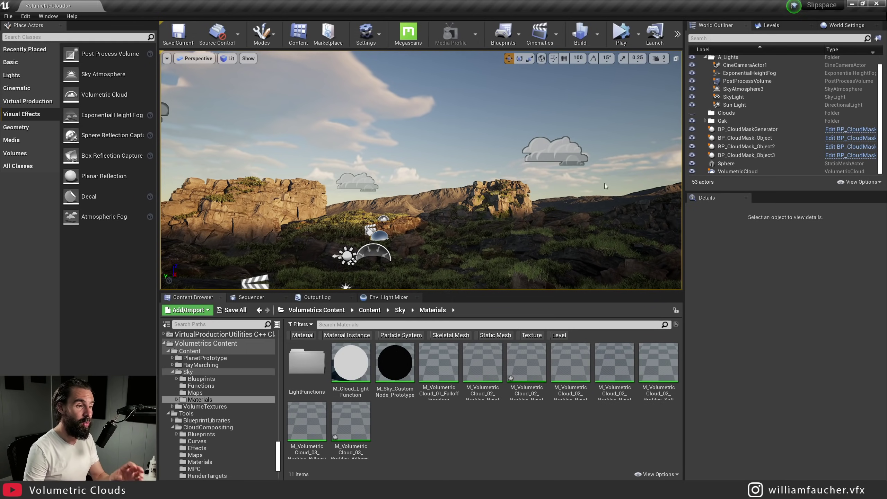
left_click(566, 158)
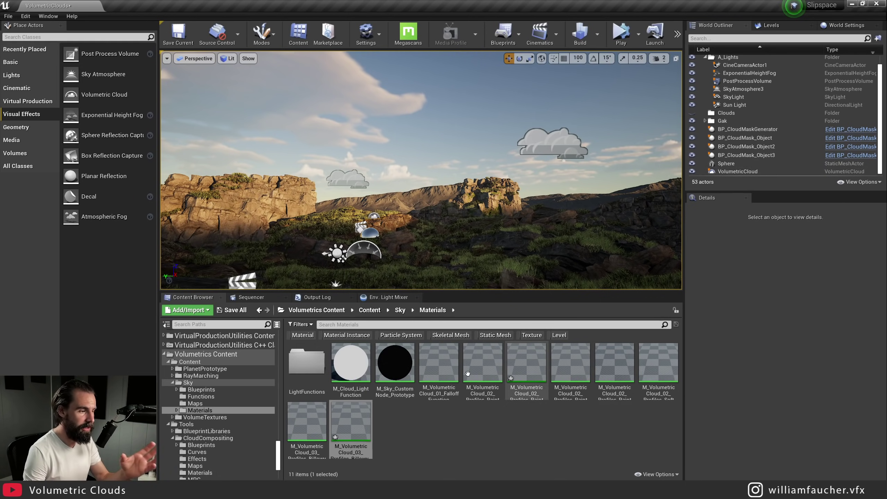
mouse_move(477, 371)
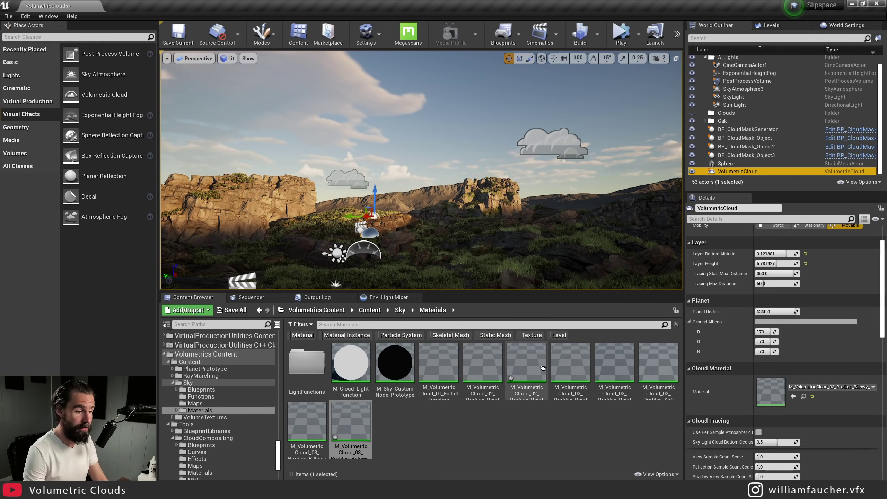
mouse_move(476, 365)
left_mouse_down()
mouse_move(782, 394)
mouse_move(762, 381)
left_mouse_up()
Lower BP_CloudMask_Object2 and shift BP_CloudMask_Object sideways to test whether the clouds follow the masks.
right_click_drag(540, 189, 547, 168)
left_click(555, 163)
left_click_drag(553, 148, 546, 173)
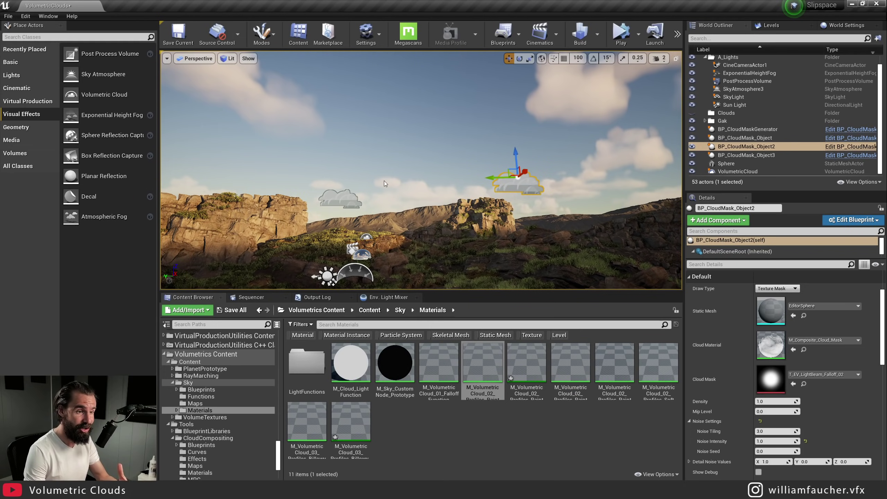
left_click(318, 193)
left_click_drag(324, 194, 310, 179)
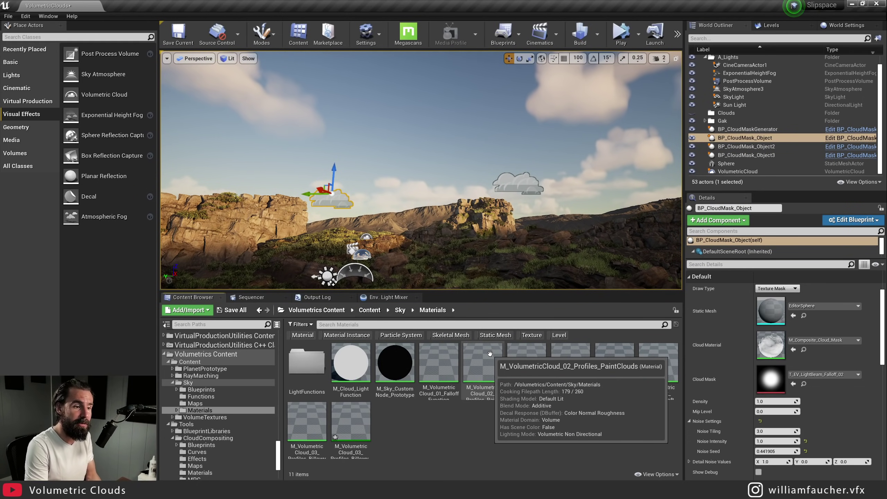
left_click(512, 178)
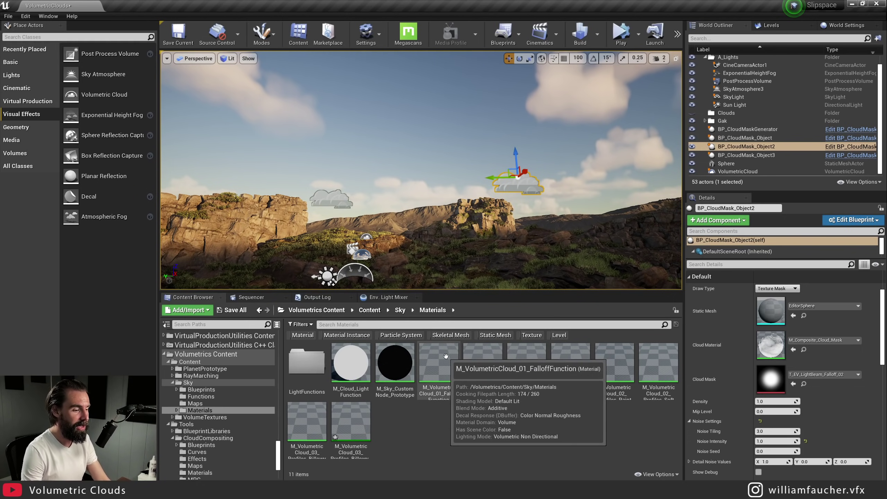
Open the M_VolumetricCloud_02_Profiles_PaintClouds material graph and examine the Texture Object node feeding Flowmaps_2D near the Flat 2D Mask group.
left_click(488, 357)
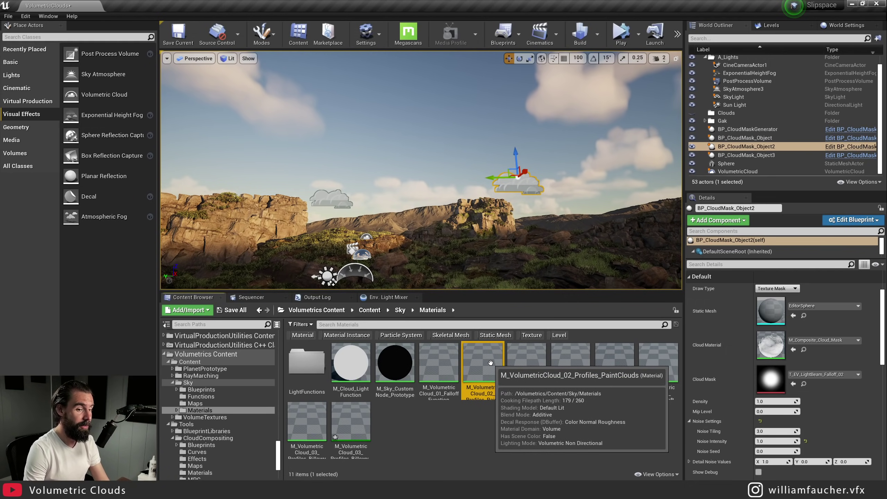
double_click(491, 363)
scroll(481, 169, "down", 6)
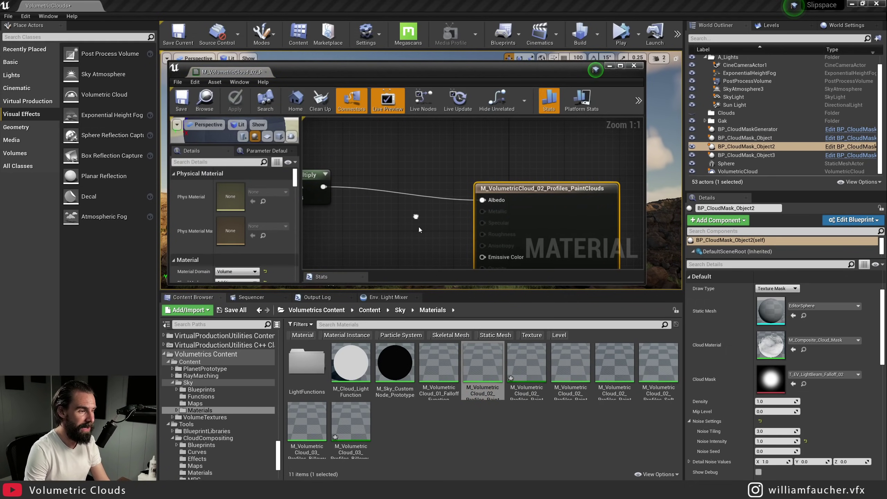
scroll(532, 180, "down", 6)
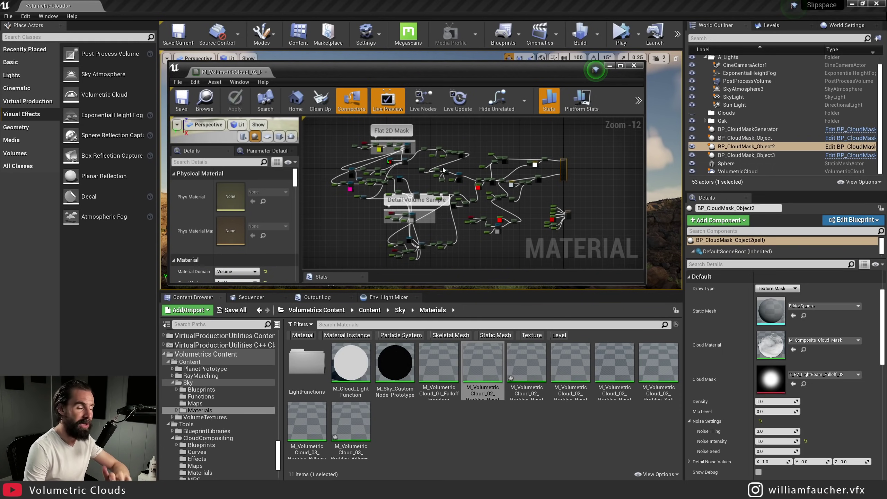
scroll(391, 173, "up", 13)
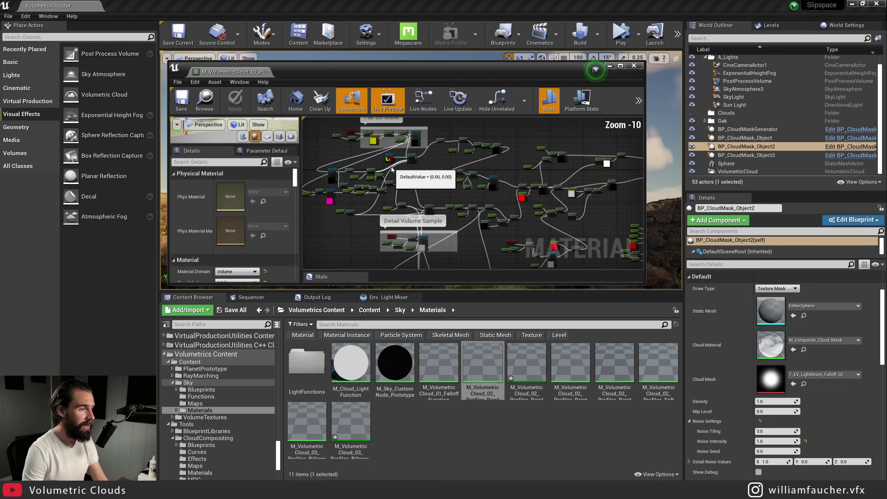
right_click_drag(416, 167, 429, 241)
scroll(416, 210, "down", 1)
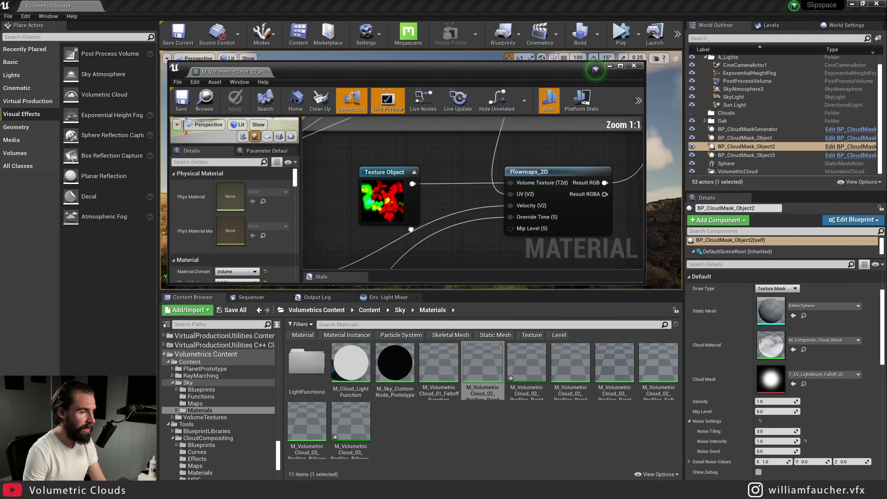
left_click(402, 178)
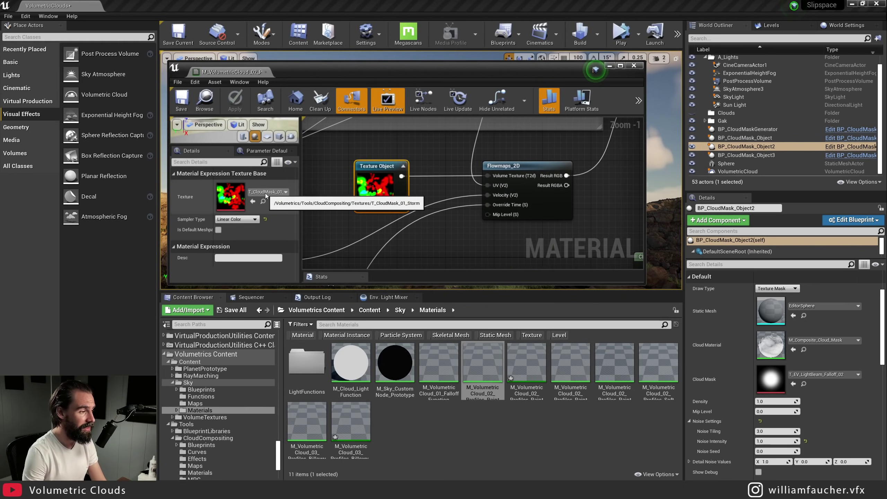
scroll(441, 162, "down", 11)
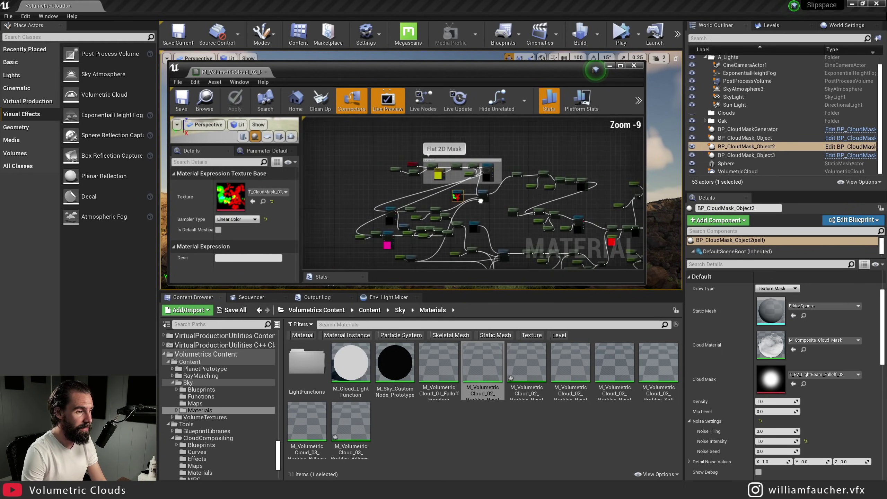
scroll(441, 163, "up", 12)
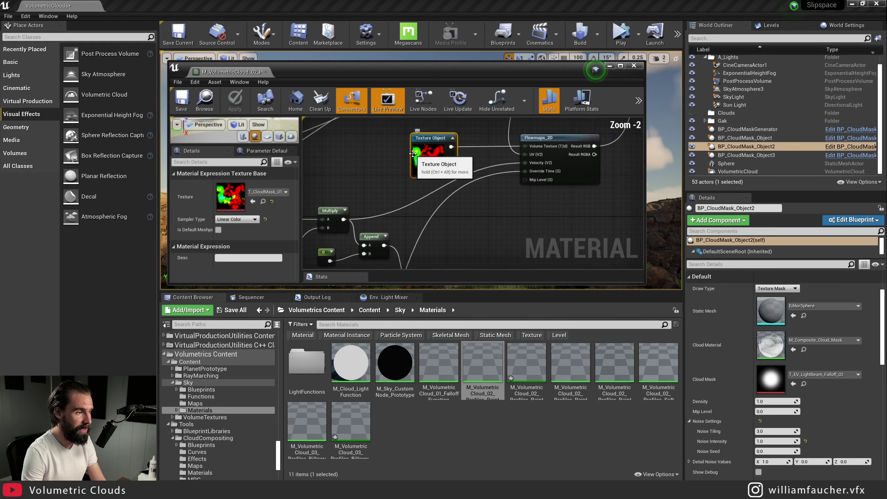
right_click_drag(554, 185, 539, 217)
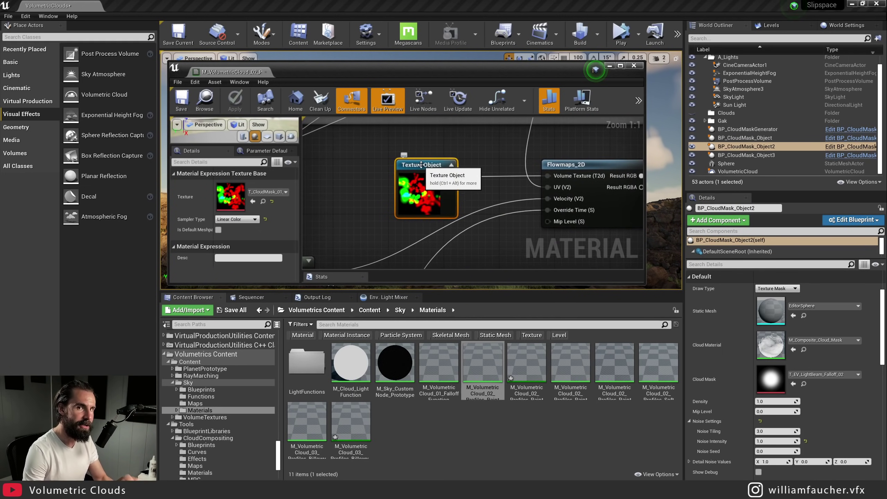
Browse to the RenderTargets folder under Volumetrics Content, Tools, CloudCompositing.
left_click(217, 355)
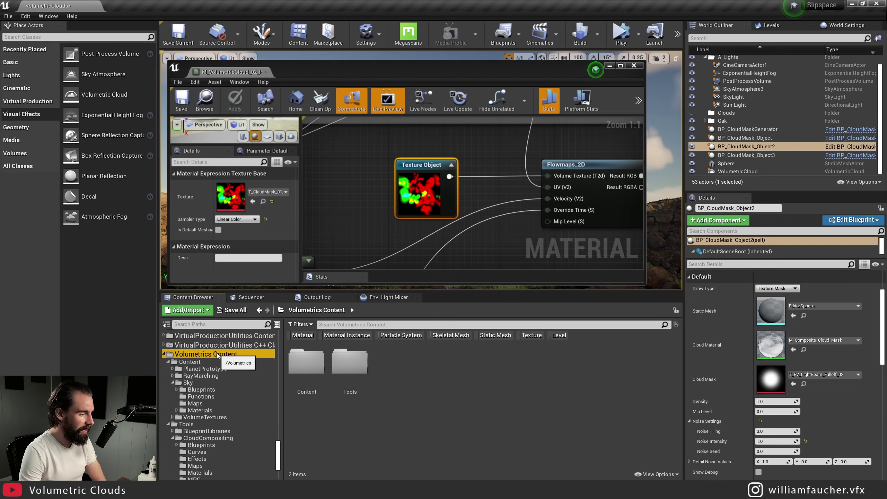
double_click(349, 362)
left_click(351, 361)
double_click(351, 361)
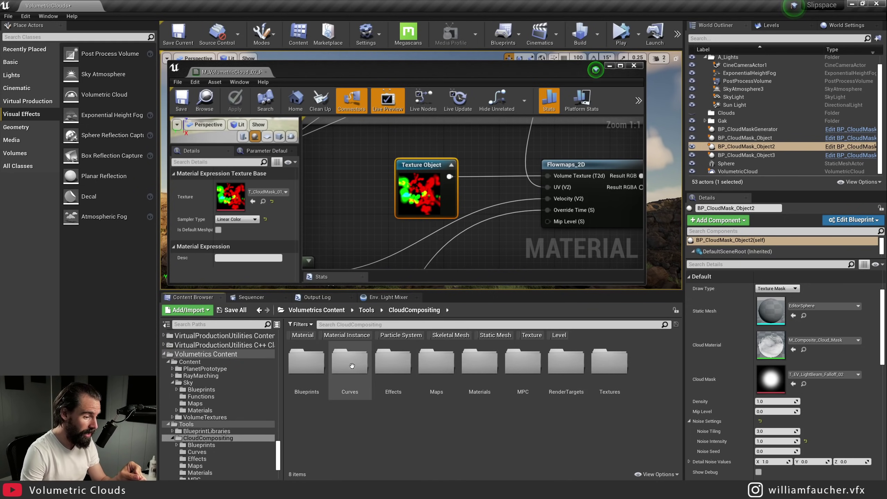
double_click(557, 358)
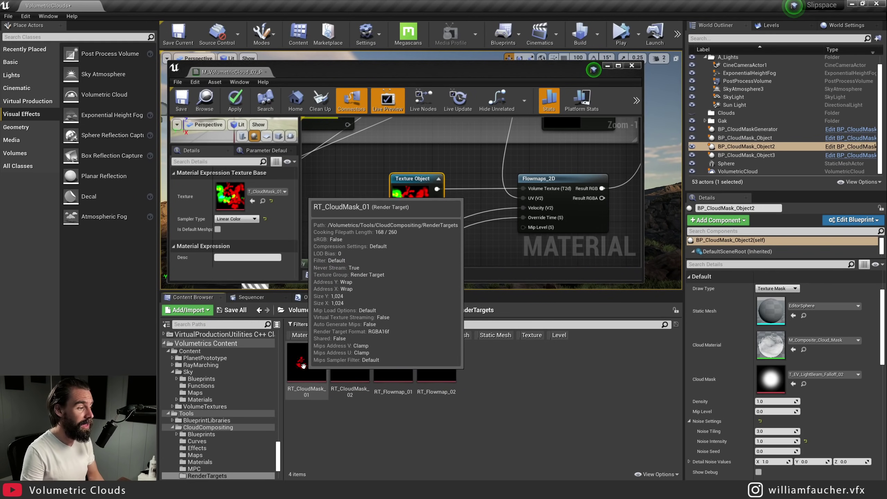
Replace the Texture Object node's texture with the RT_CloudMask_01 render target, save the material and close its editor.
left_click_drag(305, 362, 225, 196)
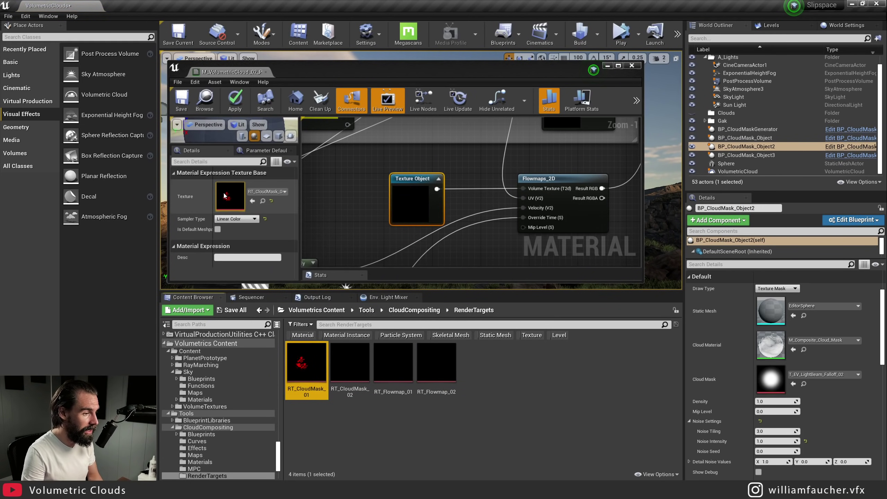
left_click(182, 101)
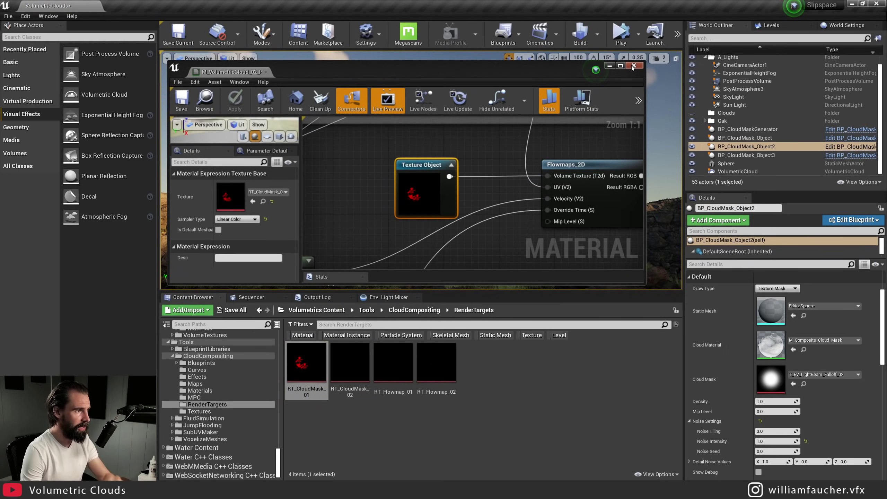
left_click(633, 66)
Reposition BP_CloudMask_Object2 and BP_CloudMask_Object above the cliffs to move the painted clouds.
left_click_drag(523, 171, 506, 187)
left_click(331, 200)
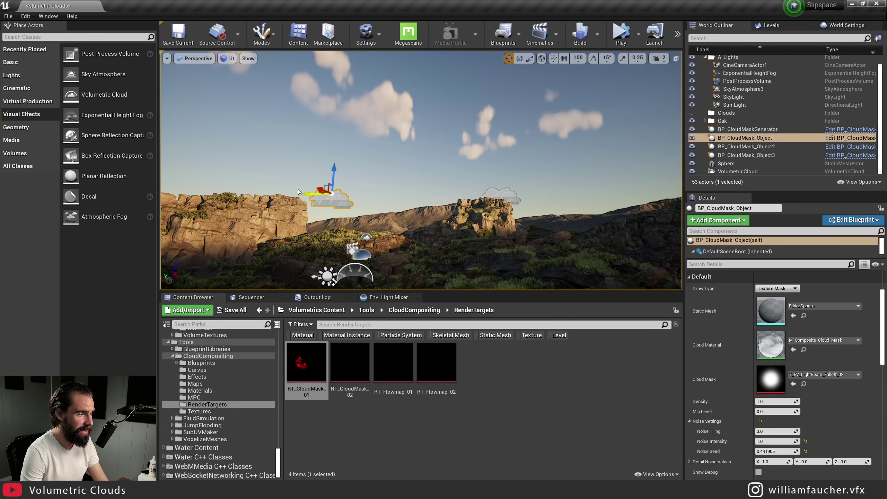
left_click_drag(306, 193, 344, 179)
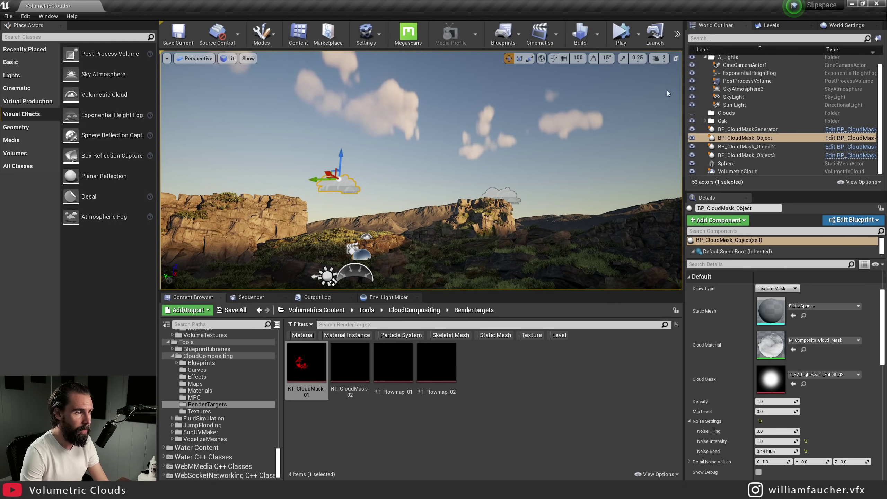
Create a material instance of M_VolumetricCloud_02_Profiles_PaintClouds and assign an instance of it as the VolumetricCloud's material.
left_click(737, 172)
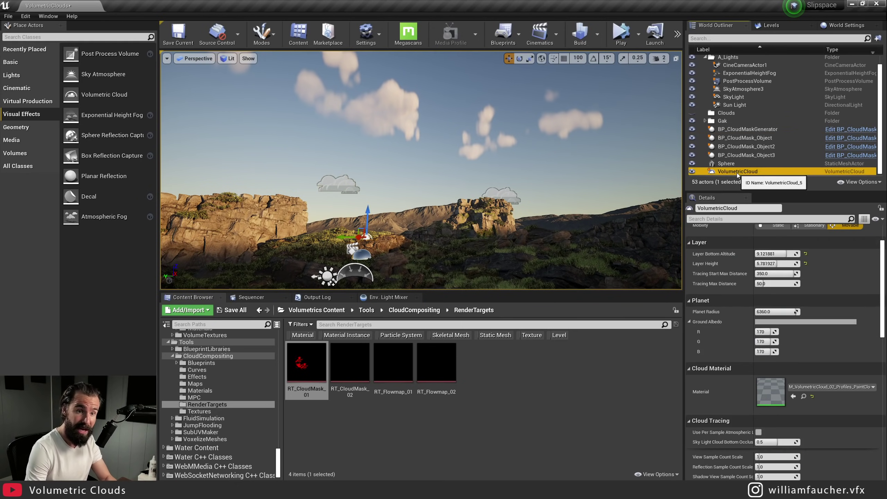
left_click(804, 396)
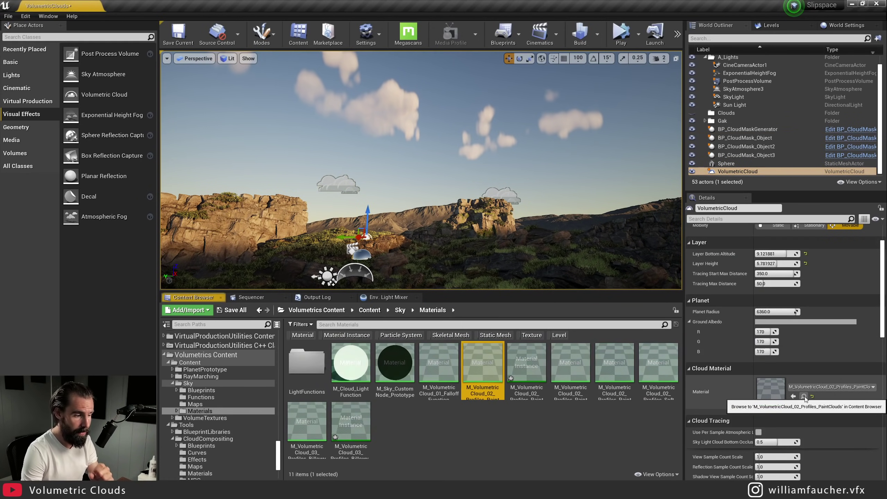
right_click(486, 357)
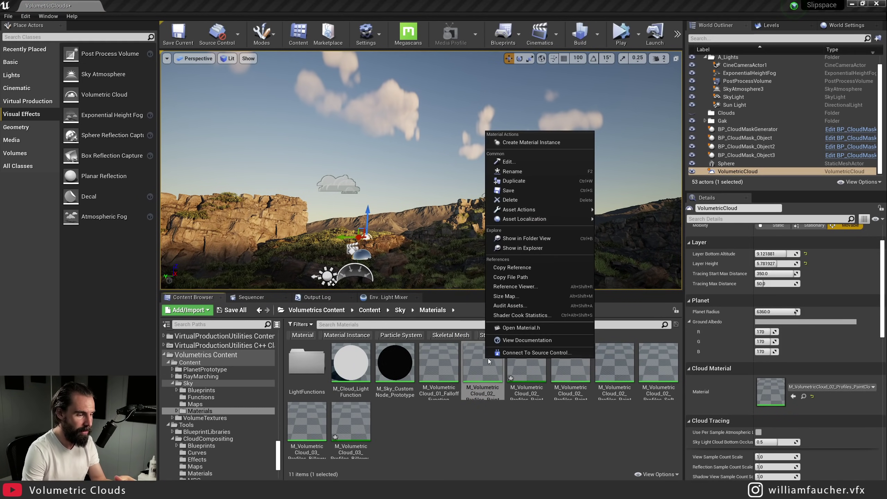
left_click(538, 142)
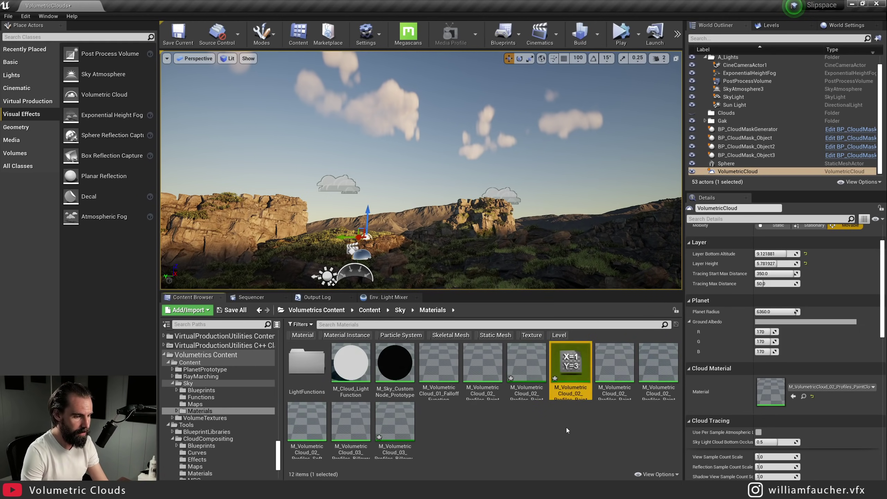
left_click(524, 364)
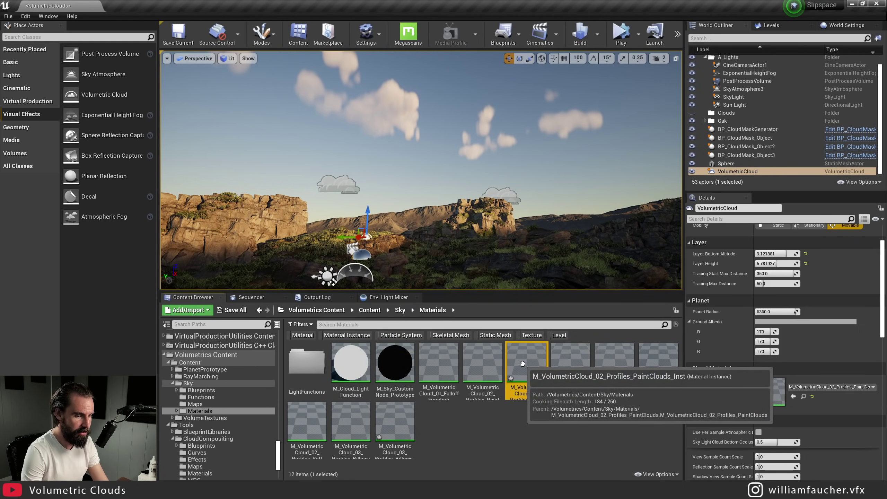
left_click_drag(523, 364, 773, 392)
Open the PaintClouds material instance in a compact window clear of the sky, and override Bias with about -0.019 and Bottom Noise with about 0.39.
double_click(774, 395)
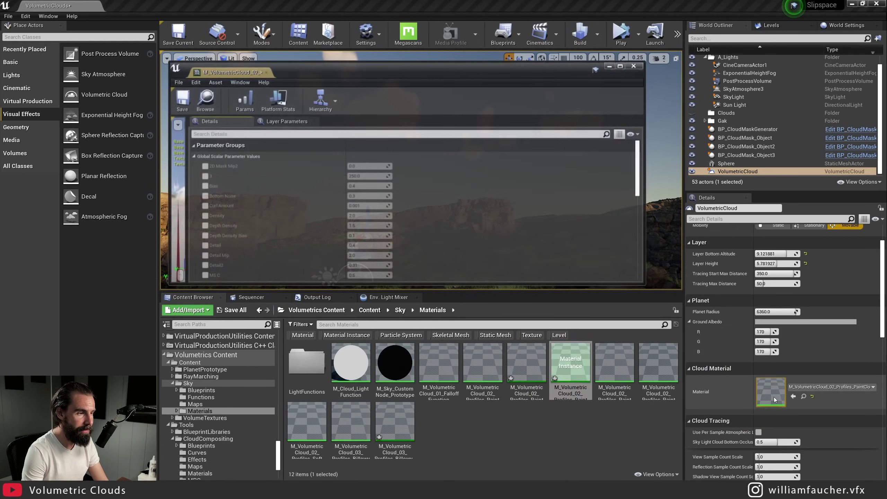
left_click_drag(453, 75, 547, 245)
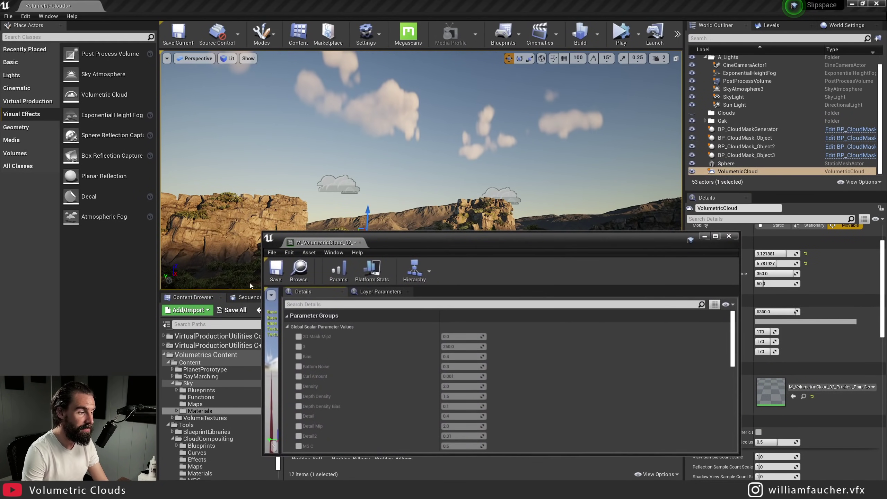
left_click_drag(740, 300, 527, 301)
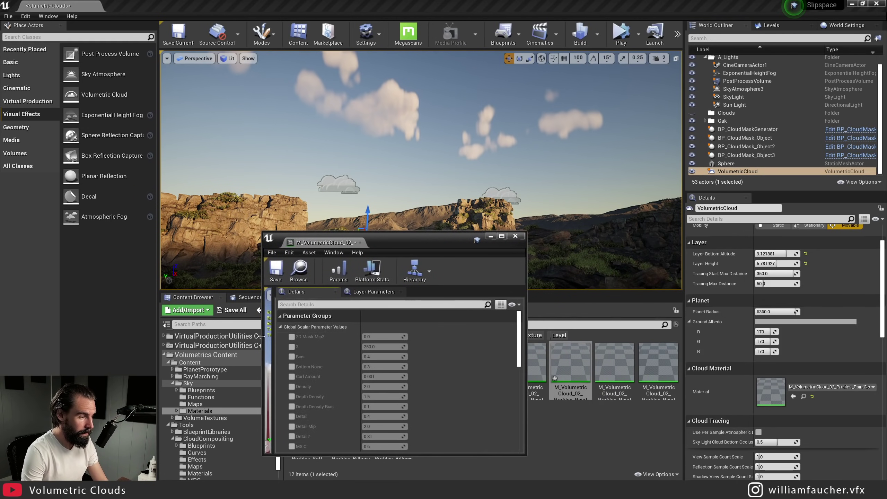
left_click(291, 357)
mouse_move(384, 358)
left_mouse_down()
mouse_move(361, 357)
mouse_move(372, 357)
left_mouse_up()
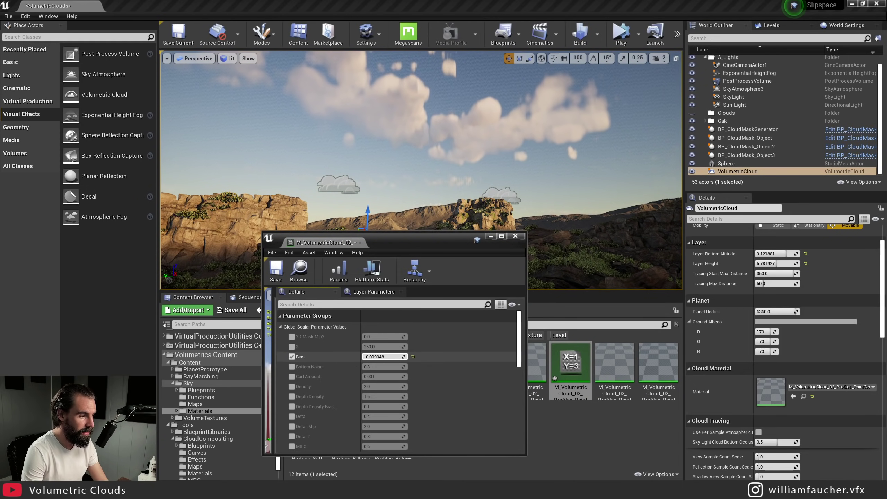
left_click(292, 366)
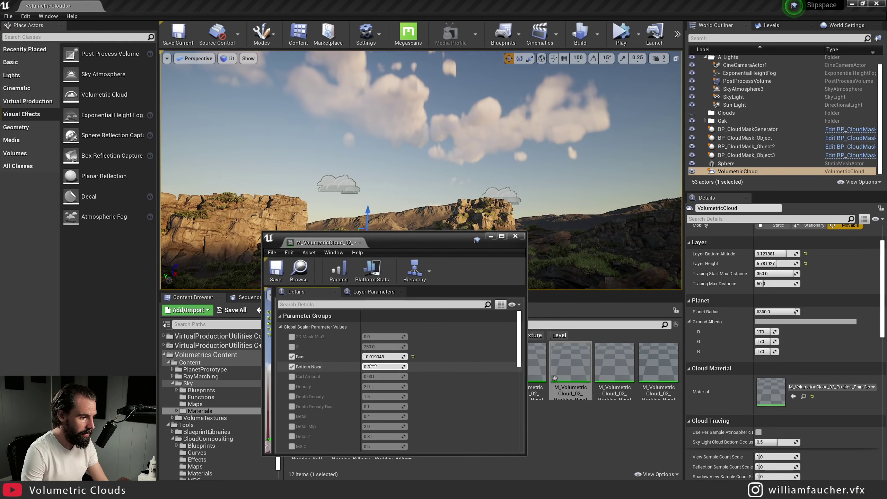
mouse_move(373, 366)
left_mouse_down()
mouse_move(360, 366)
mouse_move(385, 366)
left_mouse_up()
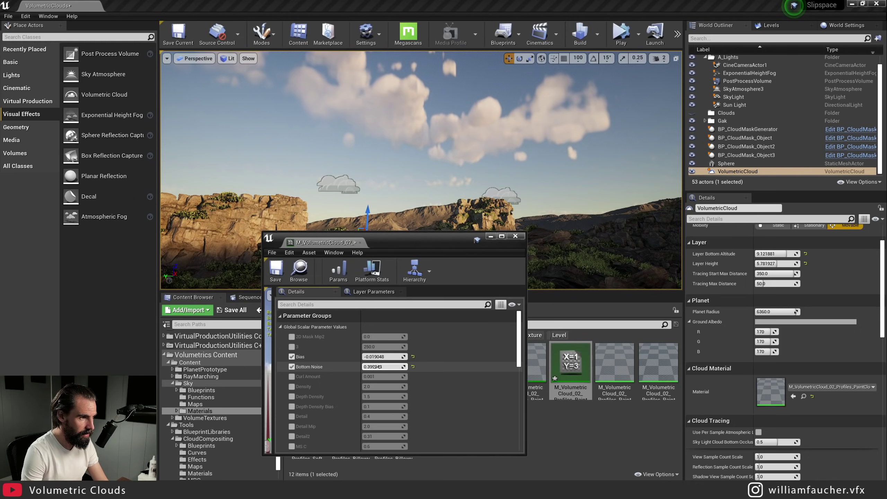
Override Density with about 2.13 in the PaintClouds material instance and move its editor window so the cloud mask object is reachable.
left_click(291, 387)
mouse_move(381, 387)
left_mouse_down()
mouse_move(370, 387)
mouse_move(387, 386)
left_mouse_up()
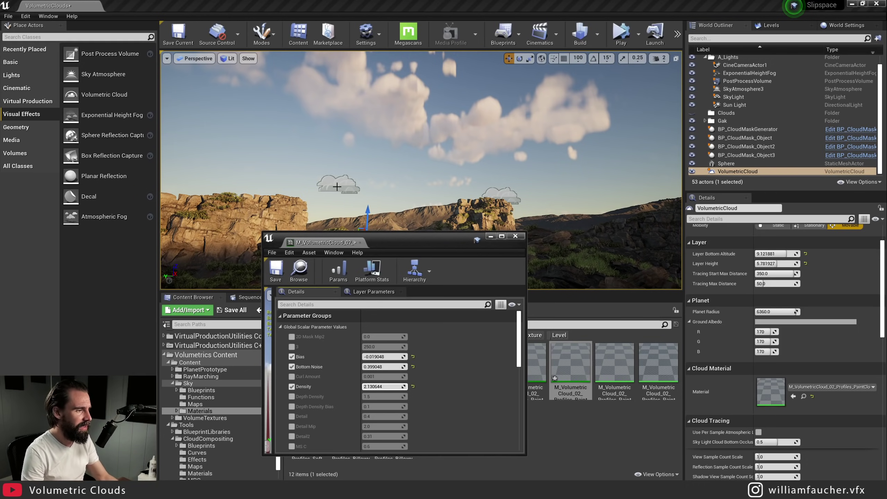
left_click_drag(407, 247, 420, 200)
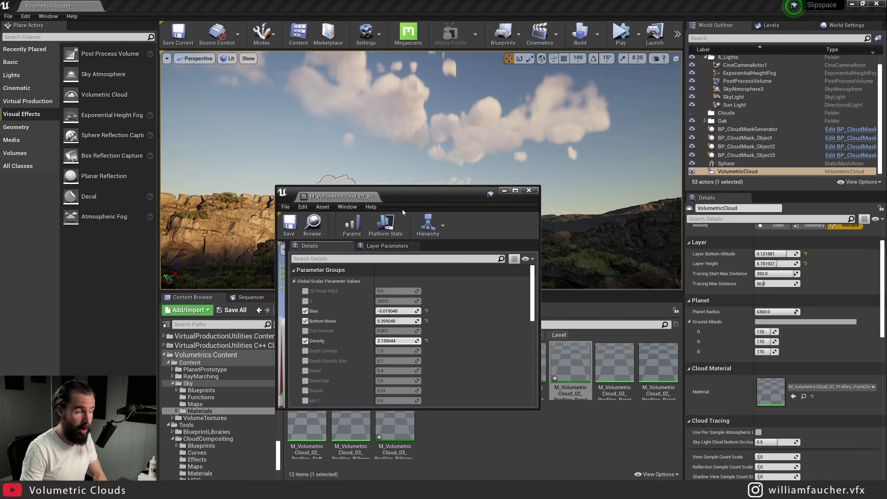
Shift BP_CloudMask_Object slightly toward the nearer rock cliff to relocate the clouds it paints.
left_click(338, 179)
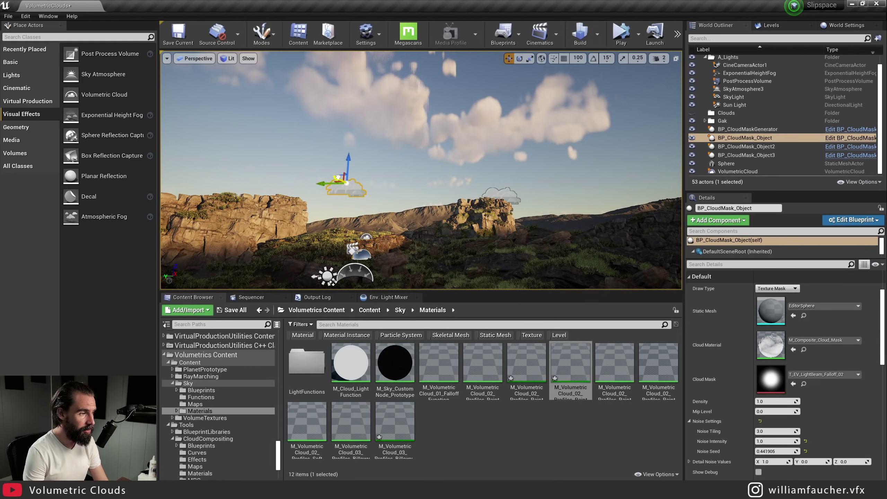
mouse_move(338, 177)
left_mouse_down()
mouse_move(363, 184)
mouse_move(261, 195)
mouse_move(331, 190)
left_mouse_up()
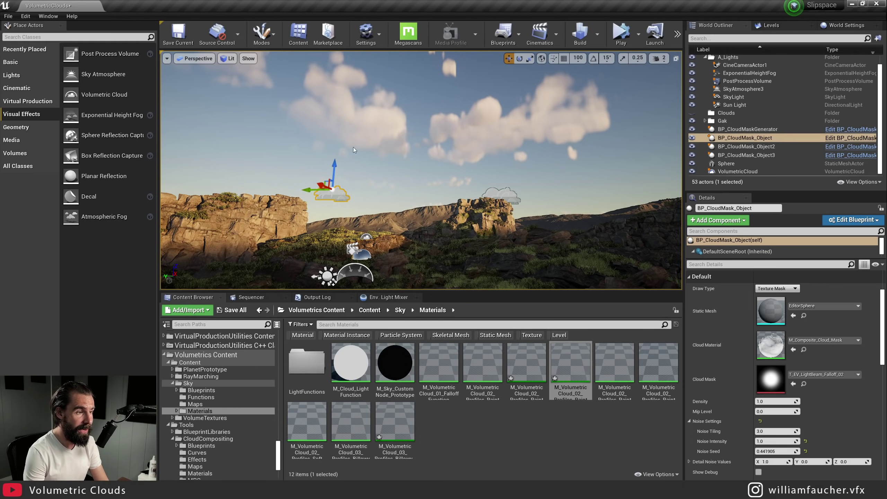
right_click_drag(440, 127, 463, 90)
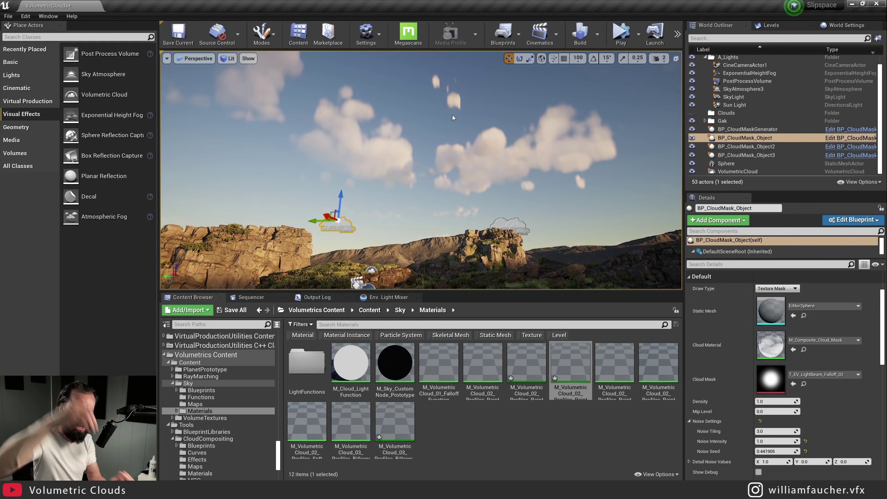
Set the VolumetricCloud's Layer Height to about 4.0 and BP_CloudMask_Object's Noise Tiling to about 4.37.
left_click(737, 171)
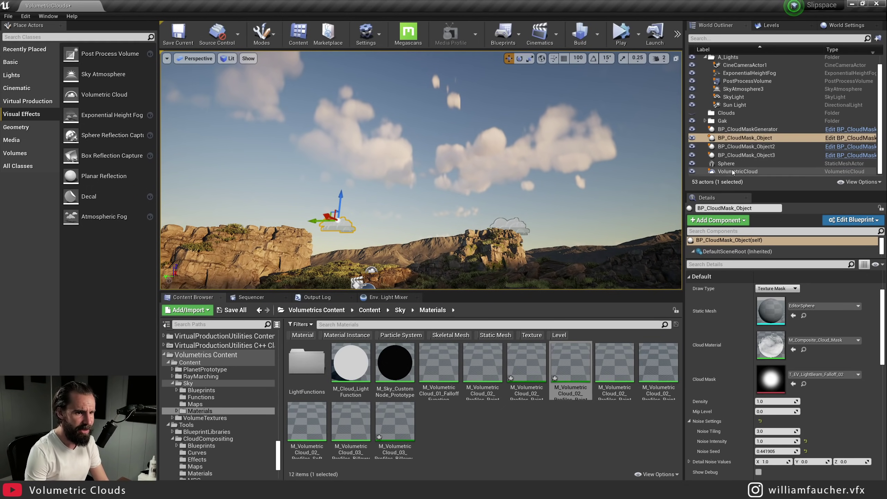
left_click_drag(777, 262, 770, 264)
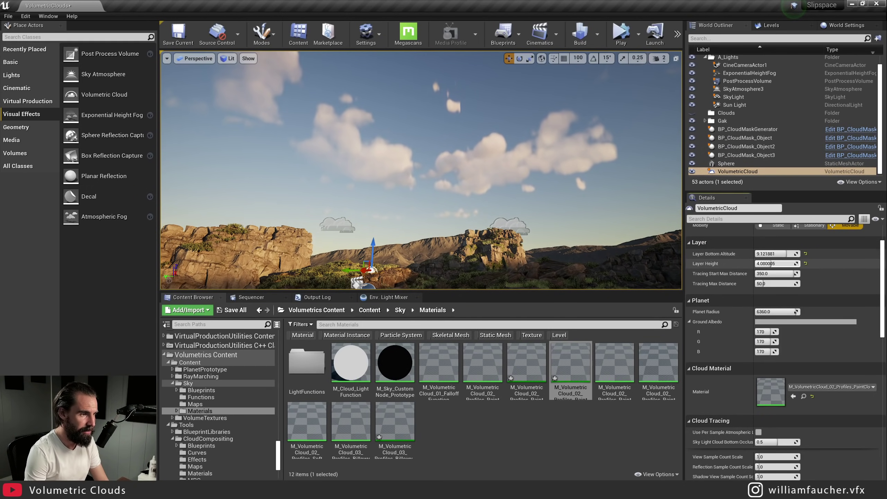
left_click(763, 138)
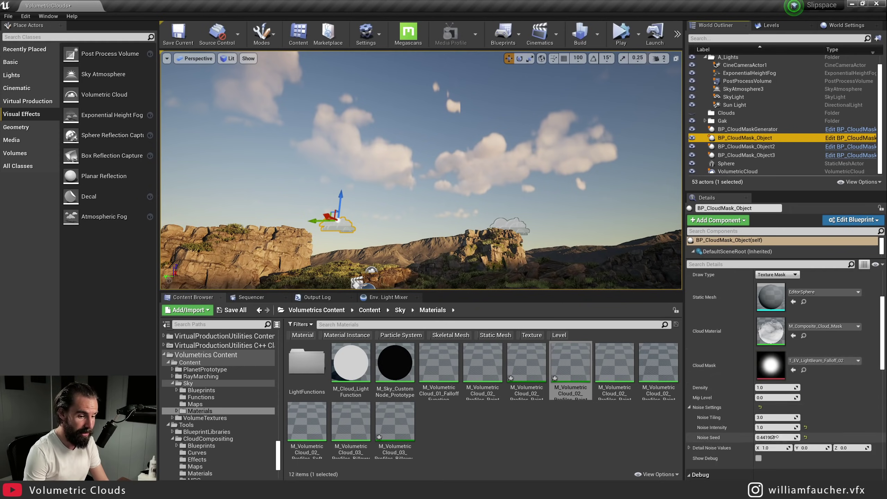
left_click_drag(766, 437, 769, 417)
key("ctrl+z")
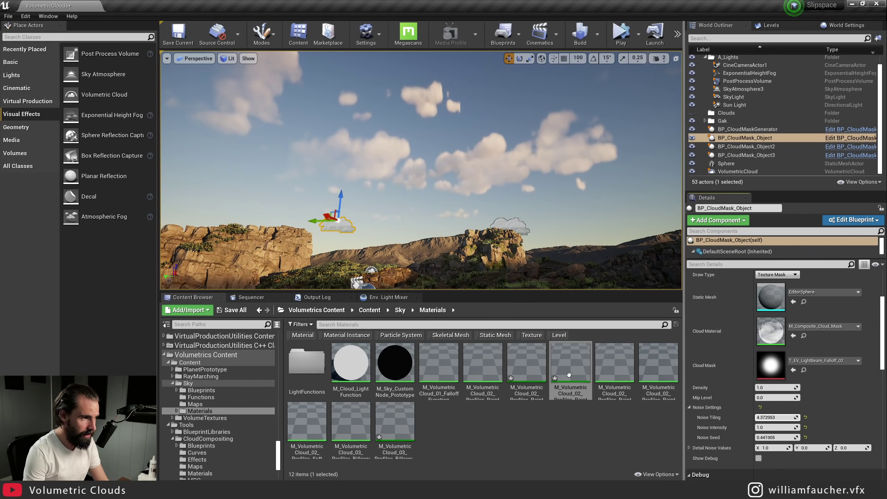
Raise BP_CloudMask_Object2 above the distant cliff and set its Noise Tiling to about 4.45.
left_click(512, 226)
left_click_drag(507, 207, 504, 171)
left_click_drag(775, 417, 786, 417)
Duplicate the cloud mask object into two copies and position the enlarged BP_CloudMask_Object5 over the nearer rock cliff.
left_click_drag(510, 178, 270, 217, "alt")
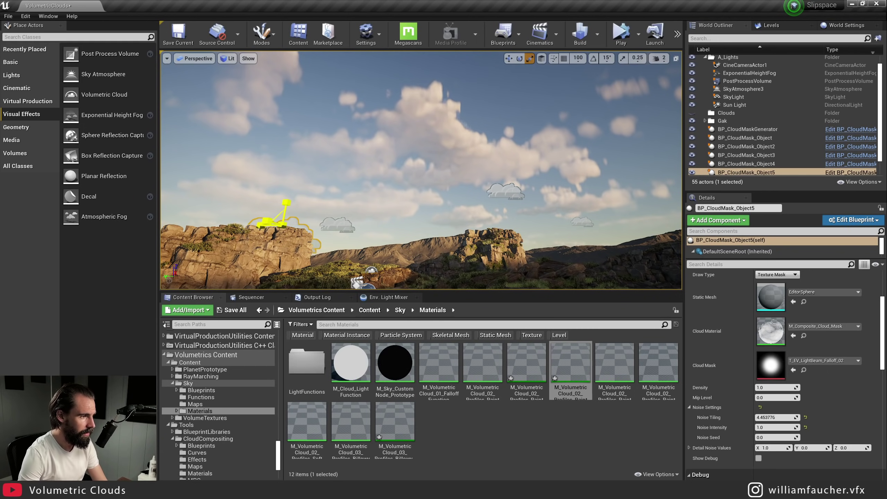
left_click_drag(260, 217, 236, 235)
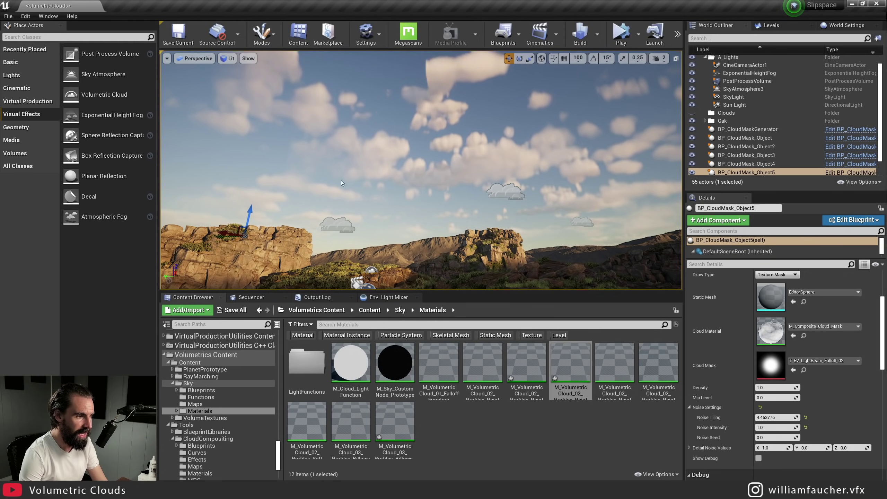
right_click_drag(504, 193, 528, 189)
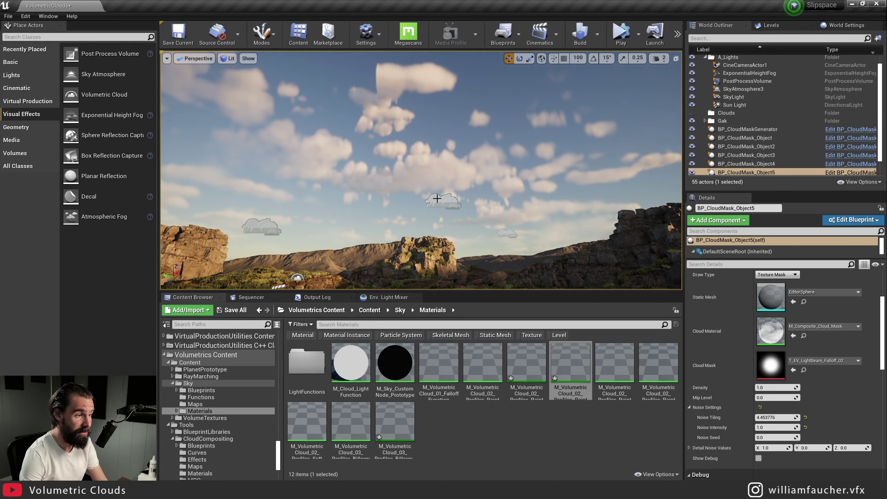
Move BP_CloudMask_Object2 sideways across the sky to shift its group of clouds.
right_click_drag(440, 149, 417, 176)
left_click(450, 179)
left_click_drag(460, 178, 516, 178)
mouse_move(517, 177)
right_mouse_down()
mouse_move(540, 192)
mouse_move(506, 180)
right_mouse_up()
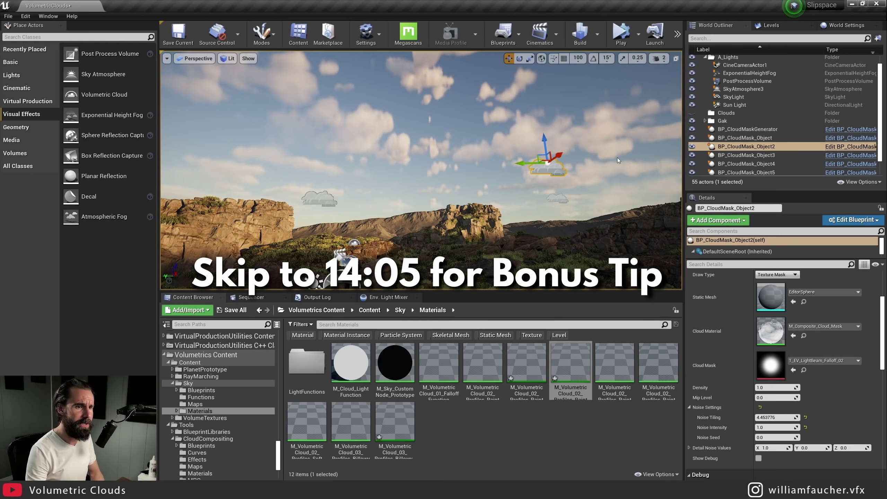
Delete BP_CloudMaskGenerator, all the BP_CloudMask_Object actors and the VolumetricCloud from the level.
left_click(742, 130)
left_click(744, 172, "shift")
key("Delete")
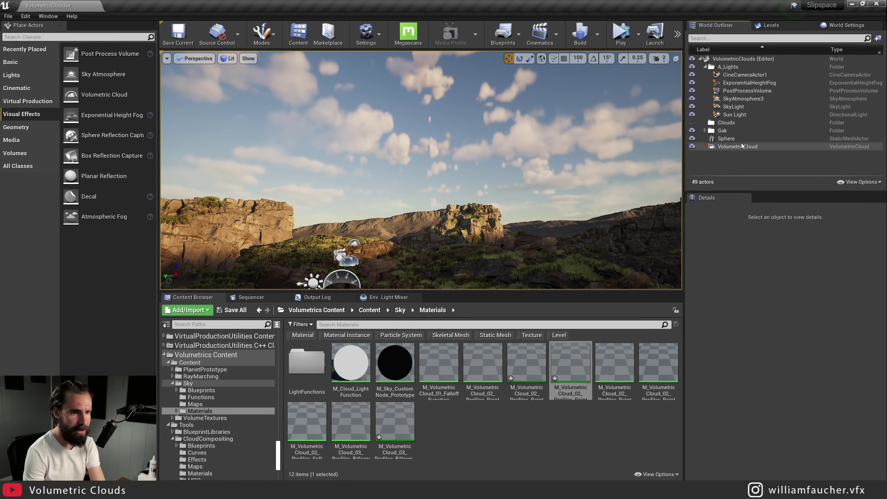
left_click(736, 149)
key("Delete")
right_click_drag(422, 146, 422, 146)
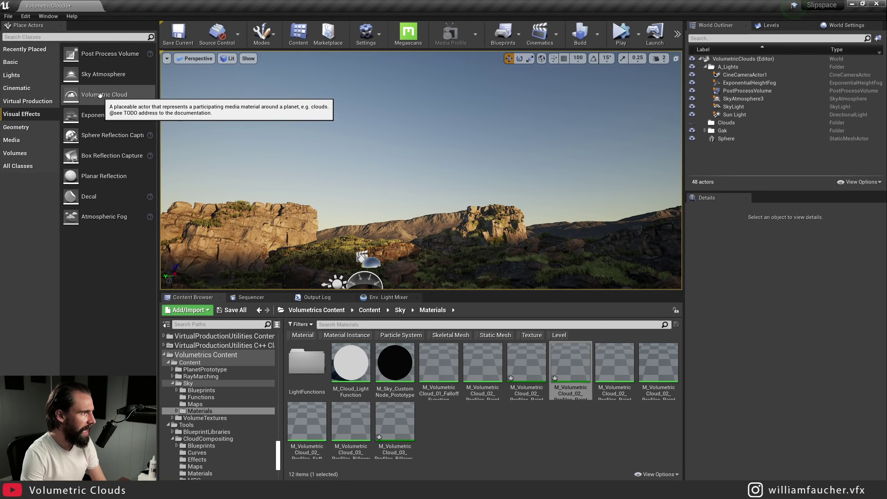
Place a new Volumetric Cloud actor in the level and open the Volumetrics Content folder, checking the content browser's view options.
left_click_drag(113, 96, 417, 217)
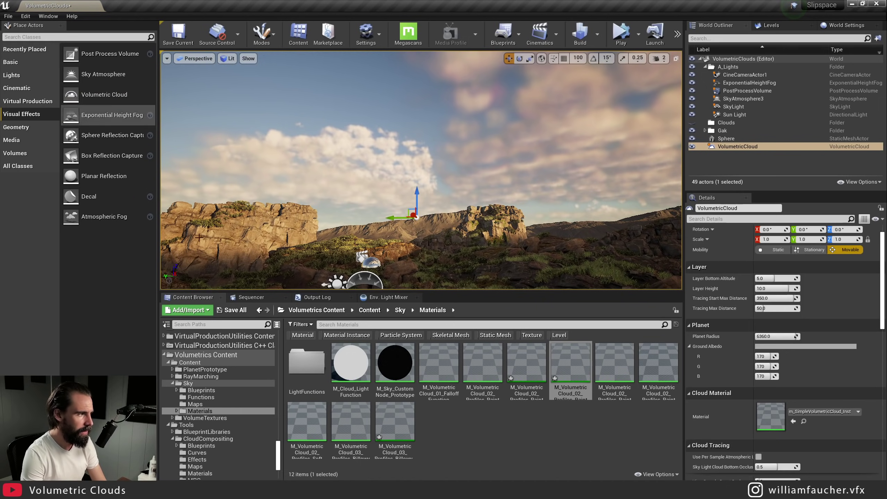
left_click(318, 310)
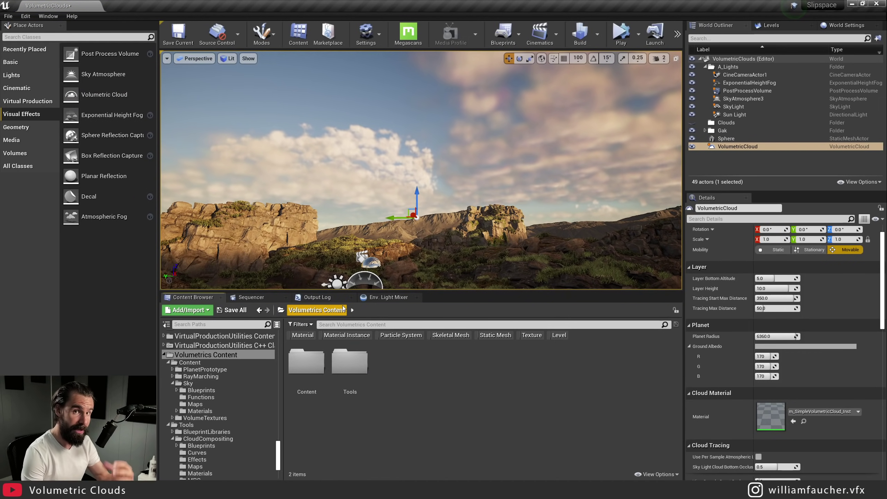
left_click_drag(336, 354, 313, 314)
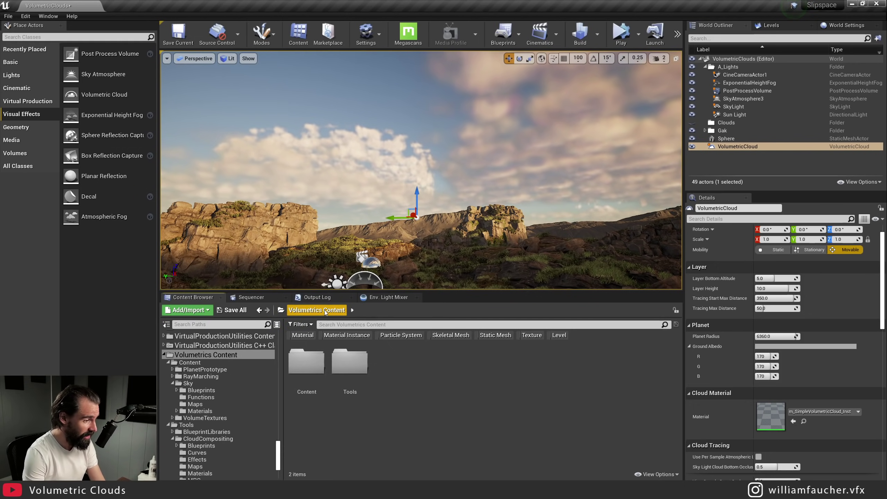
left_click_drag(325, 312, 325, 312)
left_click(669, 475)
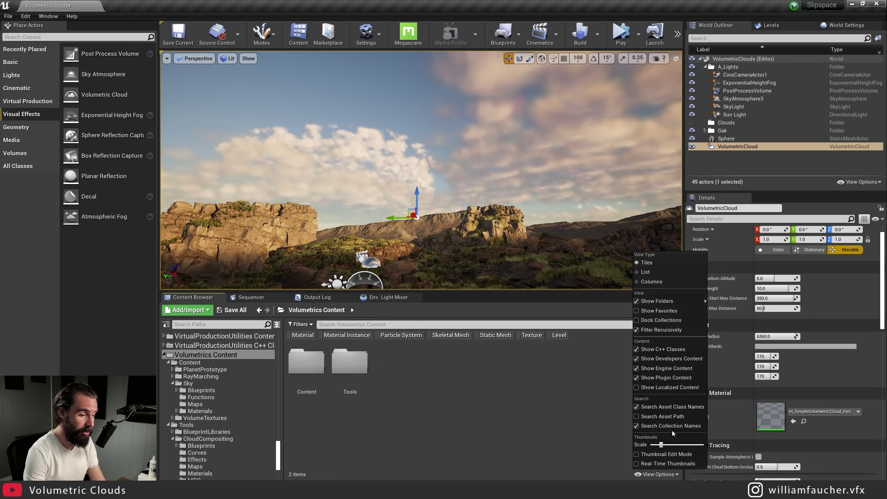
left_click(454, 380)
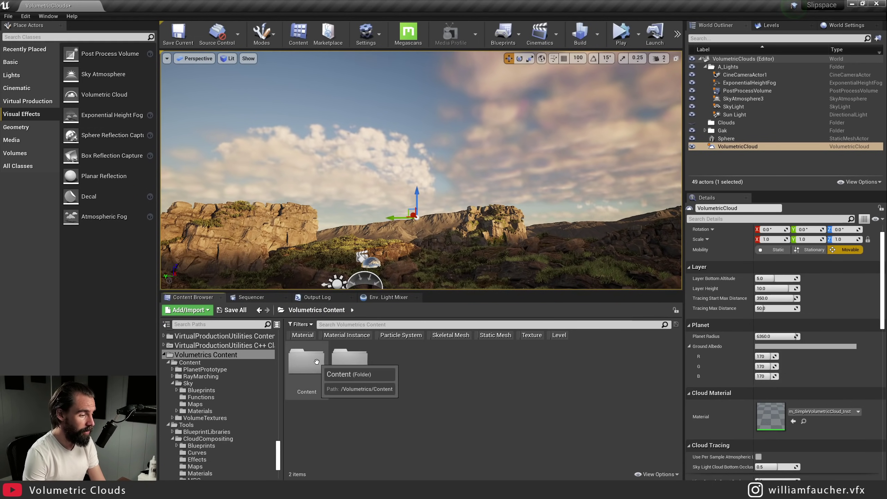
Add BP_CloudMask_Object and BP_CloudMaskGenerator from the Tools/CloudCompositing/Blueprints folder to the level.
double_click(342, 365)
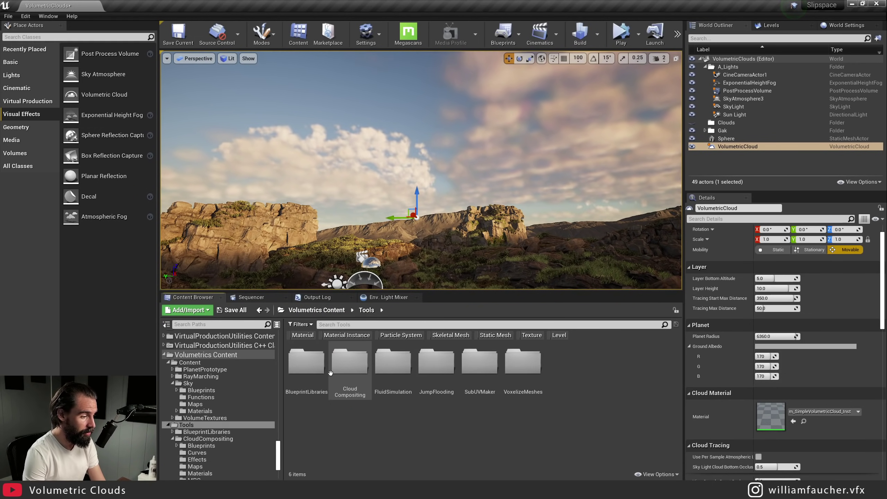
double_click(355, 365)
double_click(308, 363)
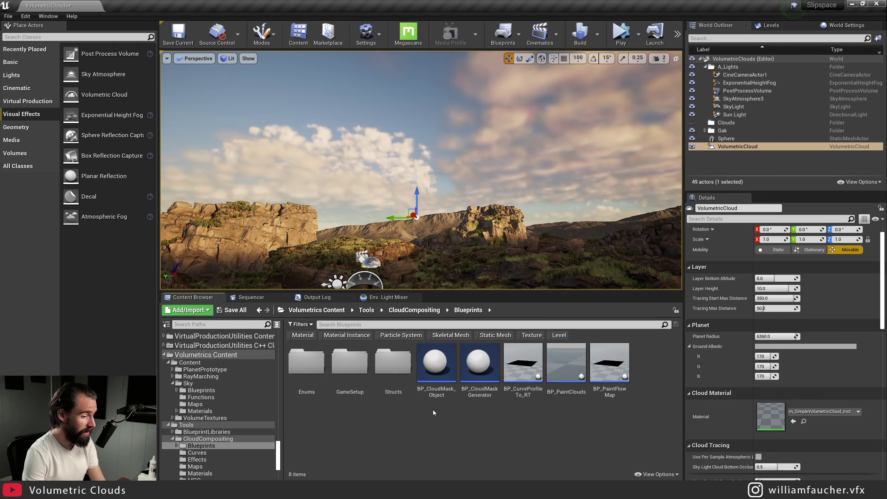
left_click(438, 358)
left_click(488, 353, "ctrl")
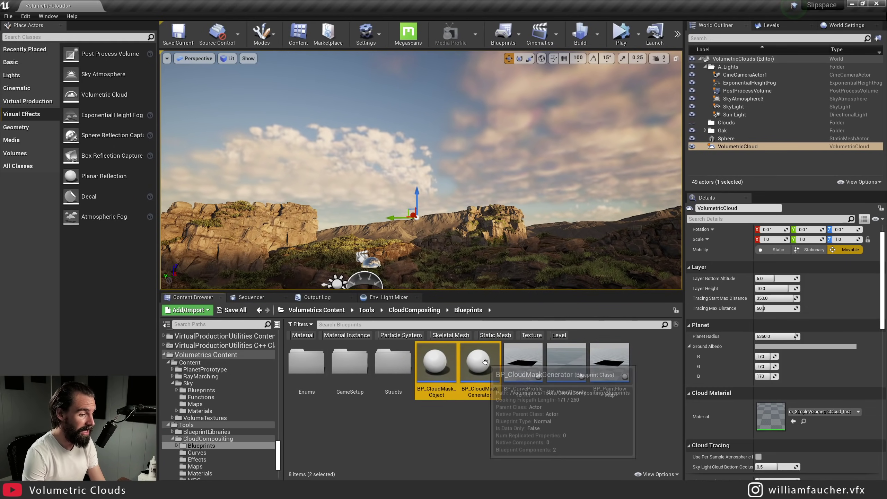
left_click_drag(486, 361, 459, 262)
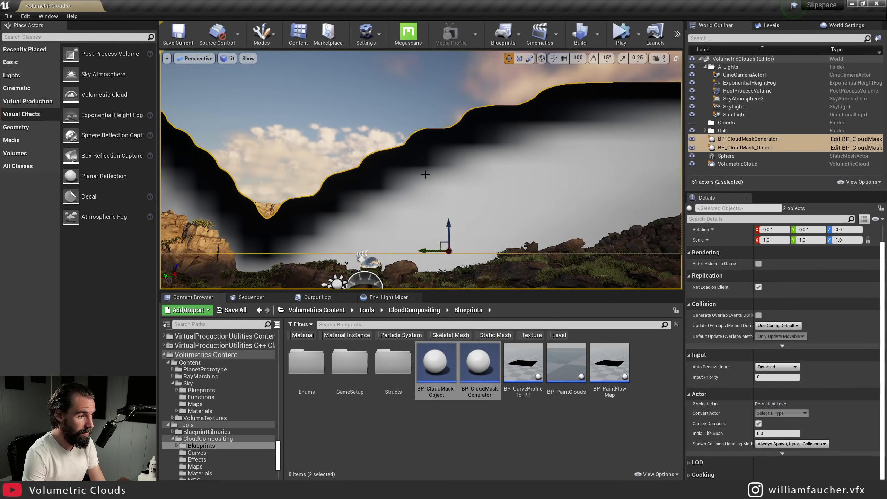
Select only BP_CloudMask_Object and move it up and far back over the landscape, away from the camera.
left_click(761, 139)
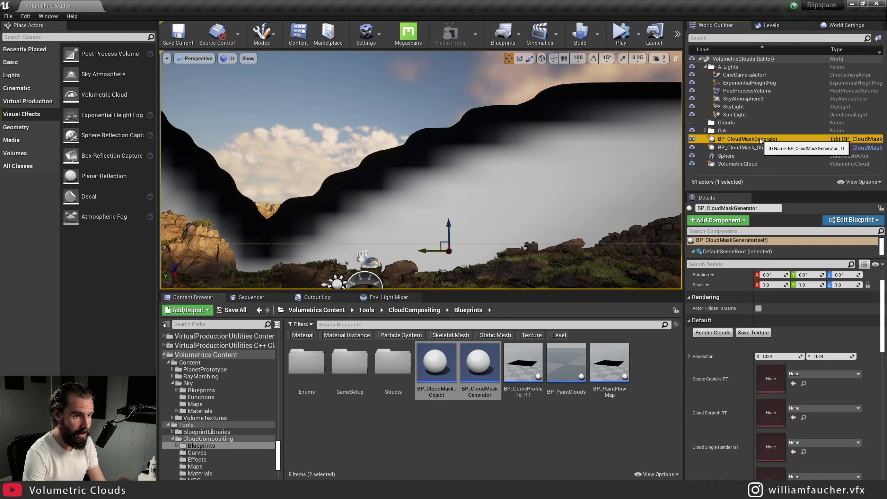
left_click(427, 245)
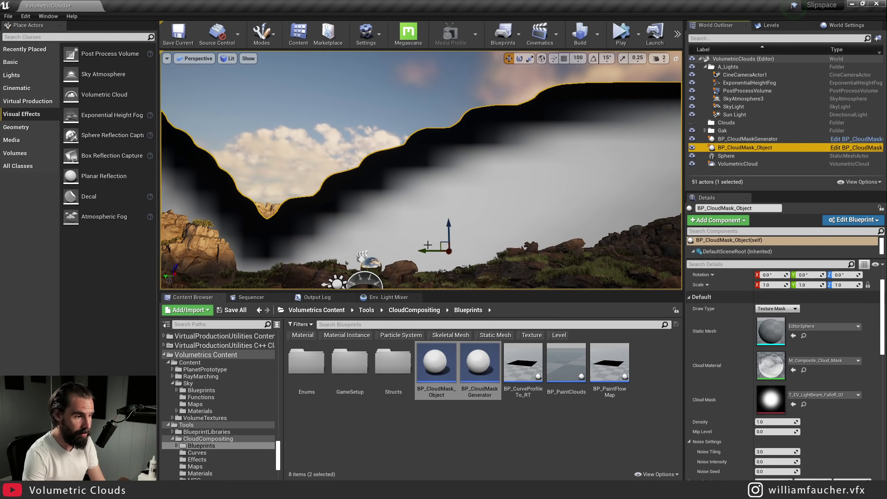
left_click_drag(448, 229, 444, 60)
right_click_drag(442, 103, 443, 93)
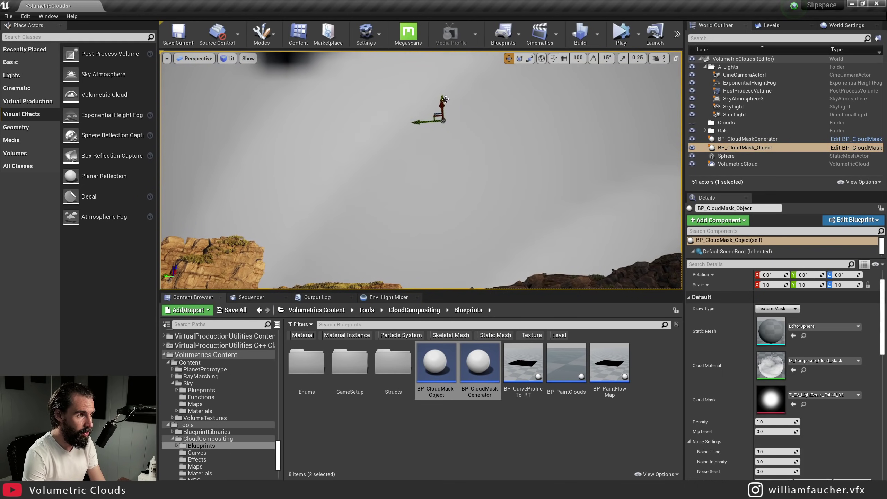
left_click_drag(442, 108, 346, 129)
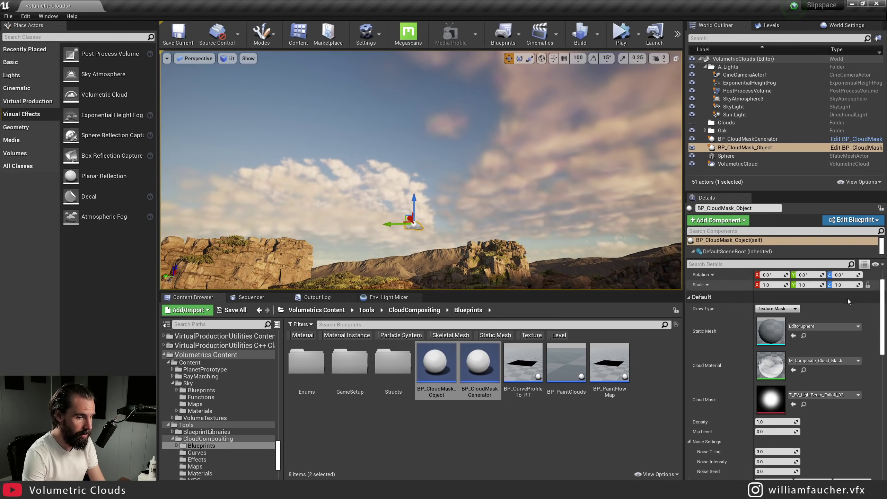
Scale BP_CloudMask_Object uniformly to 25 and lift it into the sky above the cliffs.
left_click(783, 285)
type("25")
key("Return")
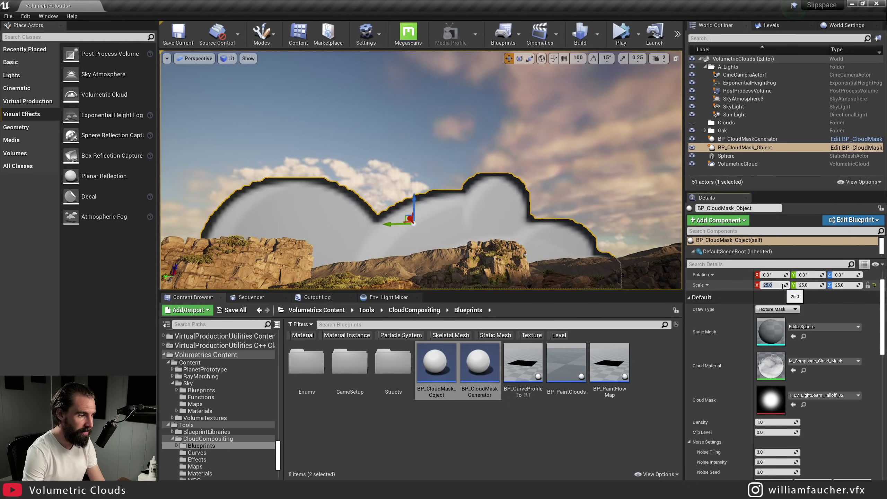
left_click_drag(409, 217, 377, 134)
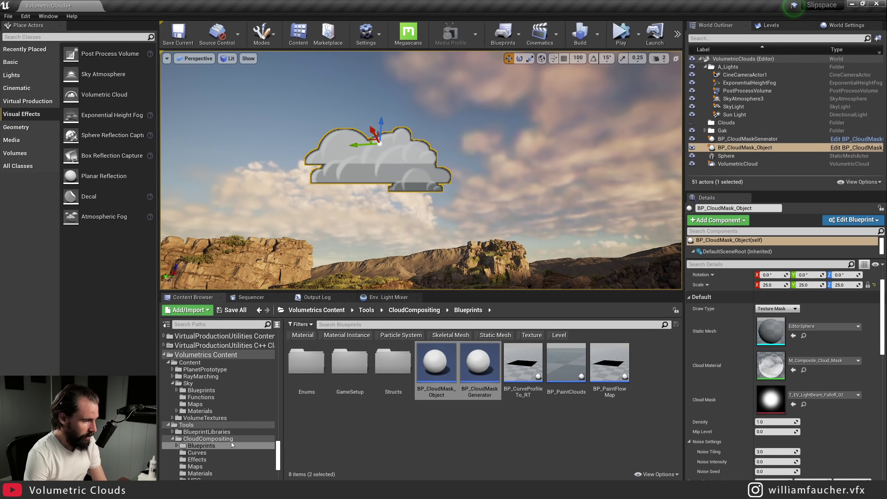
Assign M_VolumetricCloud_03_Profiles_Billowy_Inst from the Volumetrics Content/Sky/Materials folder as the VolumetricCloud's material.
left_click(201, 355)
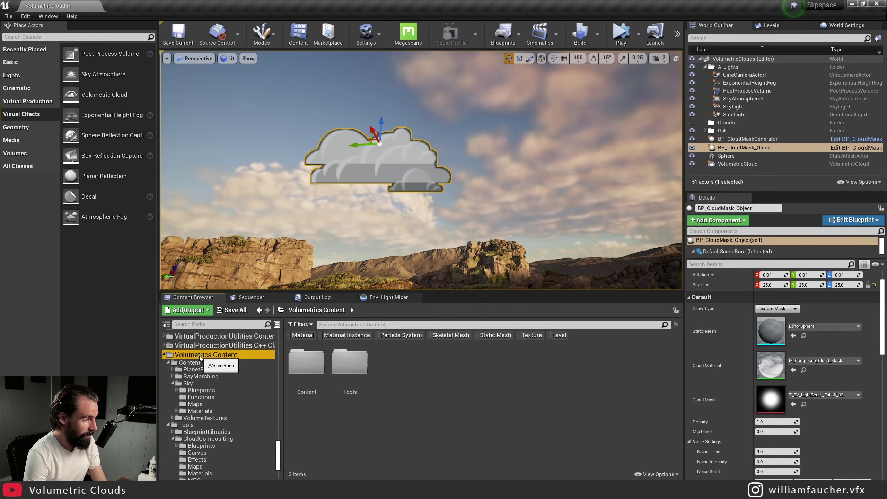
double_click(306, 361)
double_click(388, 365)
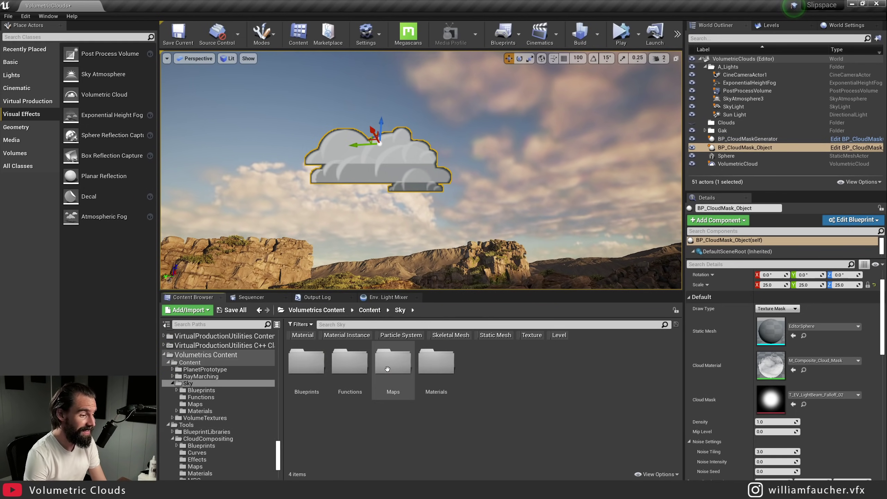
double_click(436, 364)
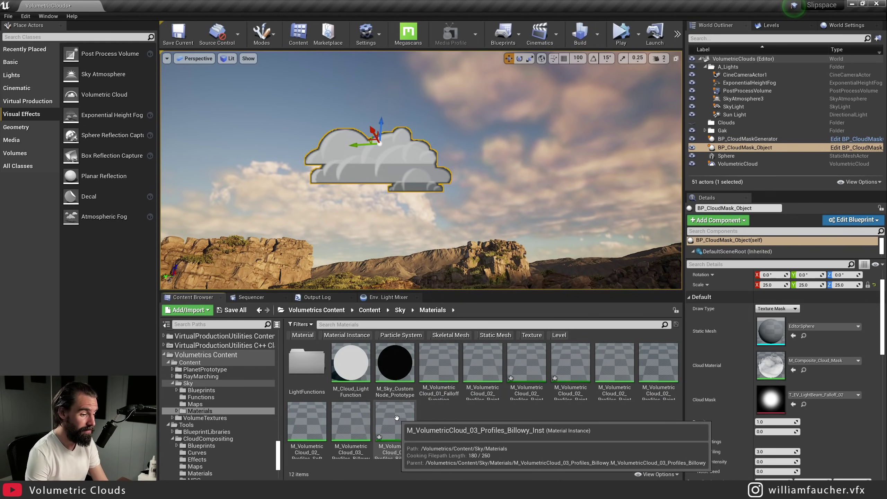
left_click_drag(410, 427, 580, 413)
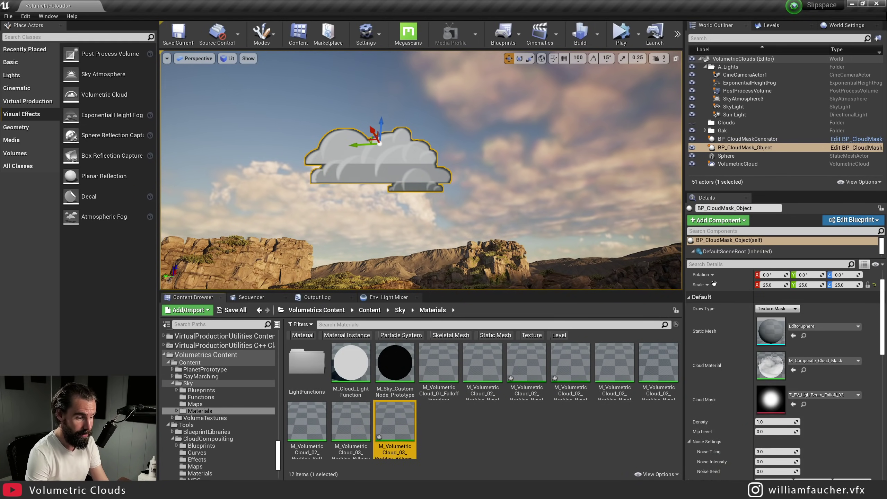
left_click(758, 162)
left_click_drag(394, 427, 774, 417)
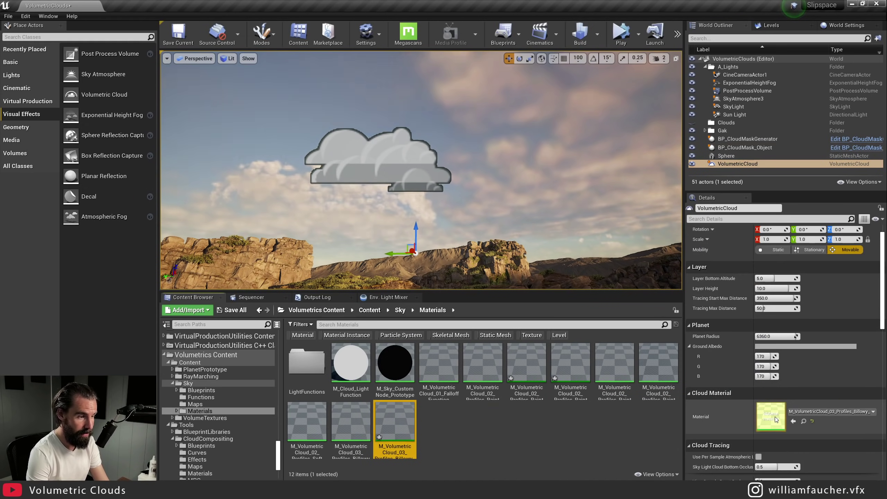
Duplicate BP_CloudMask_Object farther across the sky and scale the copy uniformly to about 16.67.
left_click(373, 132)
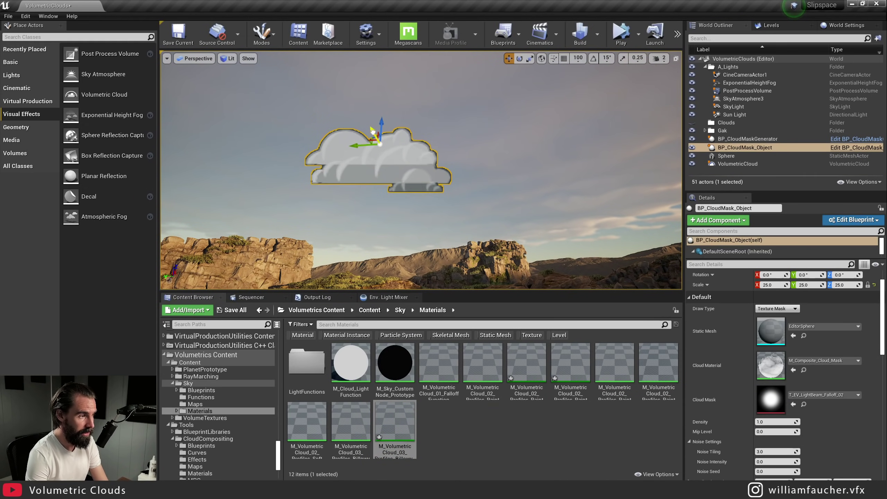
left_click_drag(373, 132, 599, 171)
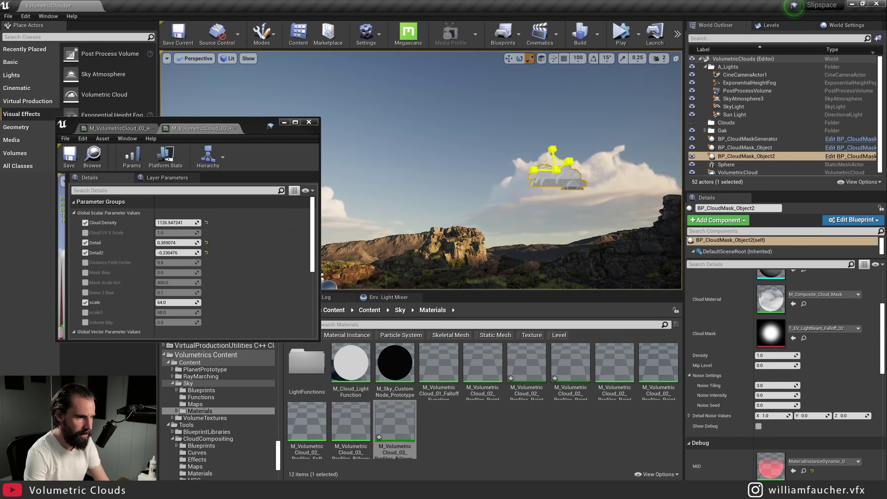
left_click_drag(556, 170, 564, 167)
In the billowy cloud material instance, set scale to about 338 and scale2 to about 88.
left_click_drag(170, 302, 195, 312)
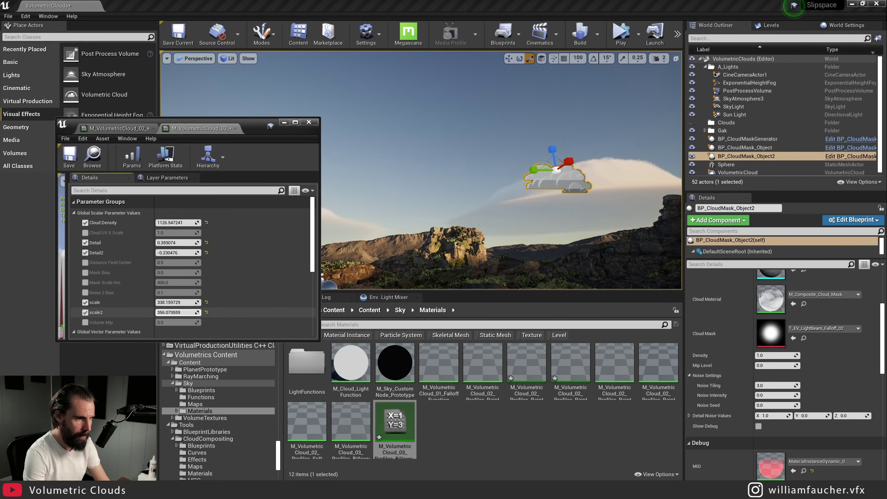
mouse_move(454, 175)
right_mouse_down()
mouse_move(419, 173)
mouse_move(479, 174)
mouse_move(449, 174)
right_mouse_up()
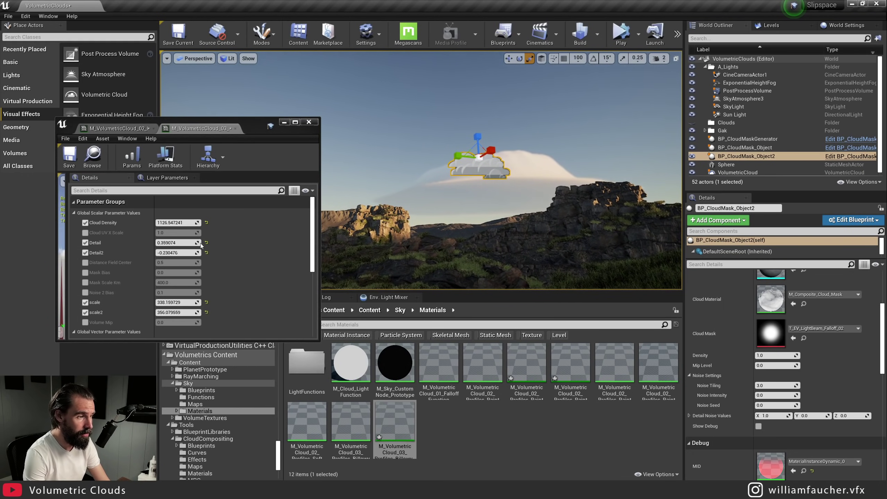
right_click_drag(474, 114, 449, 136)
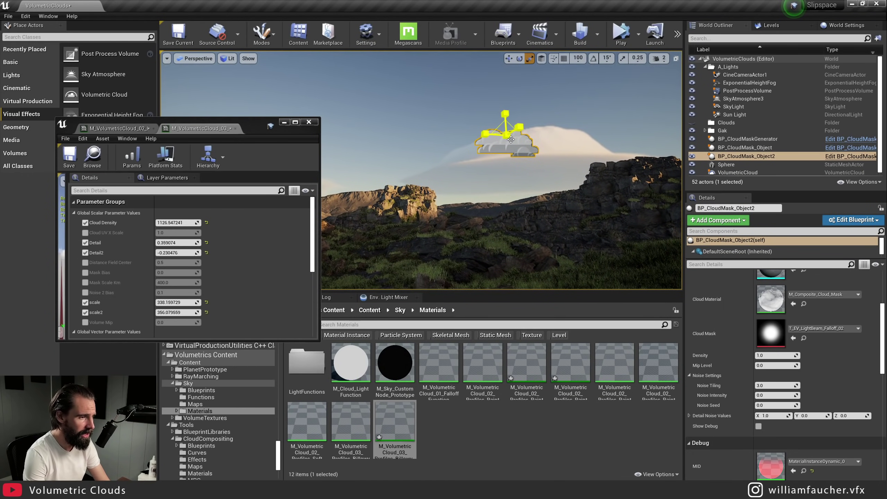
key("f")
left_click_drag(519, 119, 506, 181, "alt")
right_click_drag(506, 181, 483, 131)
left_click_drag(183, 313, 175, 313)
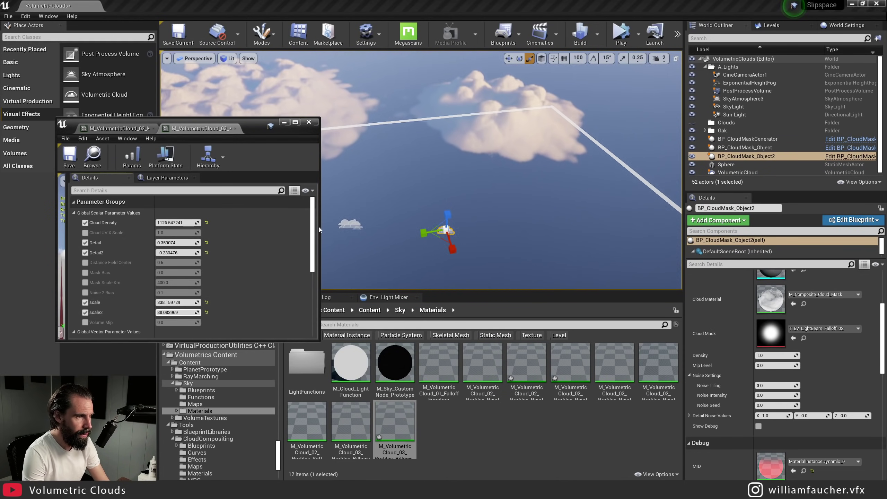
right_click_drag(543, 175, 523, 156)
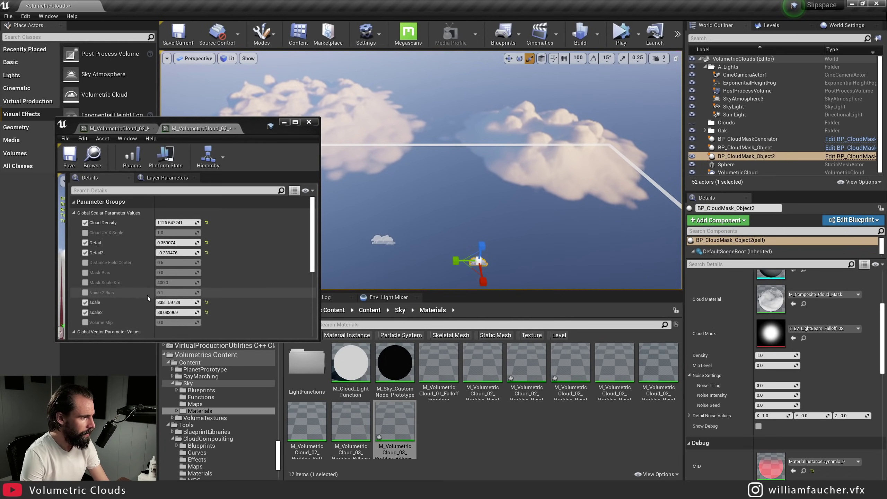
Enable the Mask Scale Km override in the billowy cloud material instance and increase its value.
left_click(85, 282)
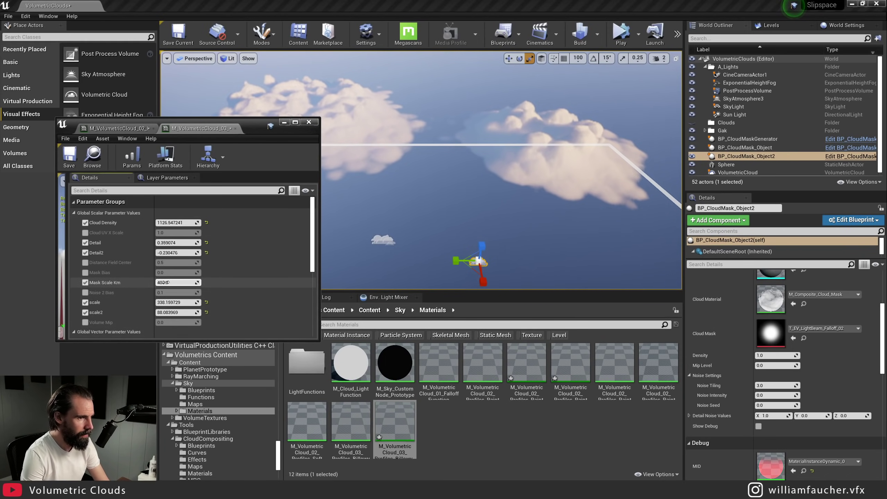
mouse_move(164, 282)
left_mouse_down()
mouse_move(143, 282)
mouse_move(166, 283)
left_mouse_up()
mouse_move(651, 239)
right_mouse_down()
mouse_move(629, 220)
mouse_move(651, 239)
right_mouse_up()
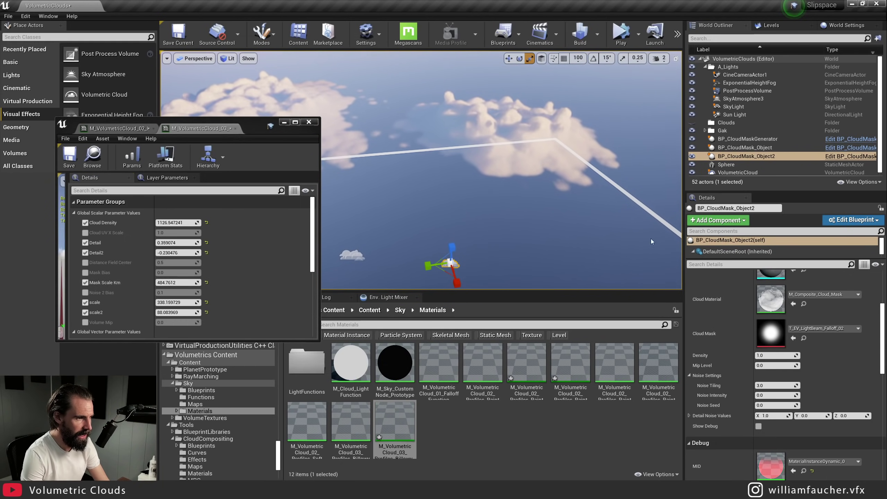
Set the Noise Intensity of both BP_CloudMask_Object and BP_CloudMask_Object2 to 1.0.
left_click(744, 140)
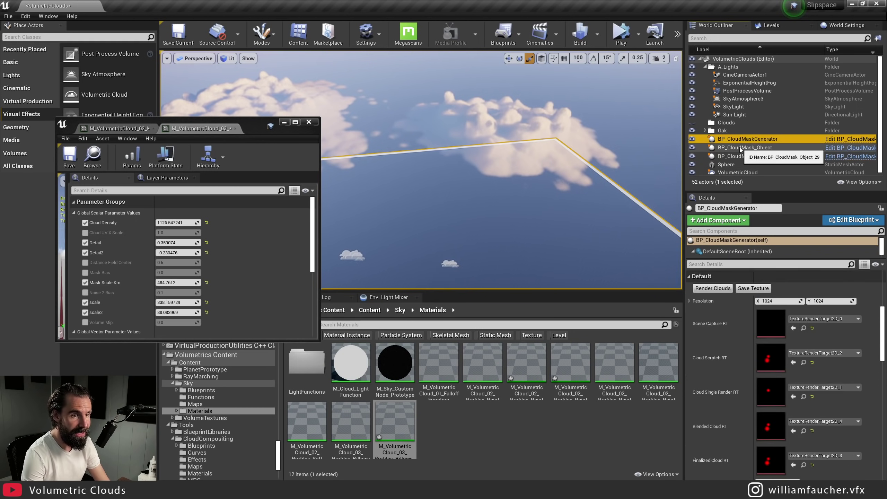
left_click(739, 147)
left_click(769, 395)
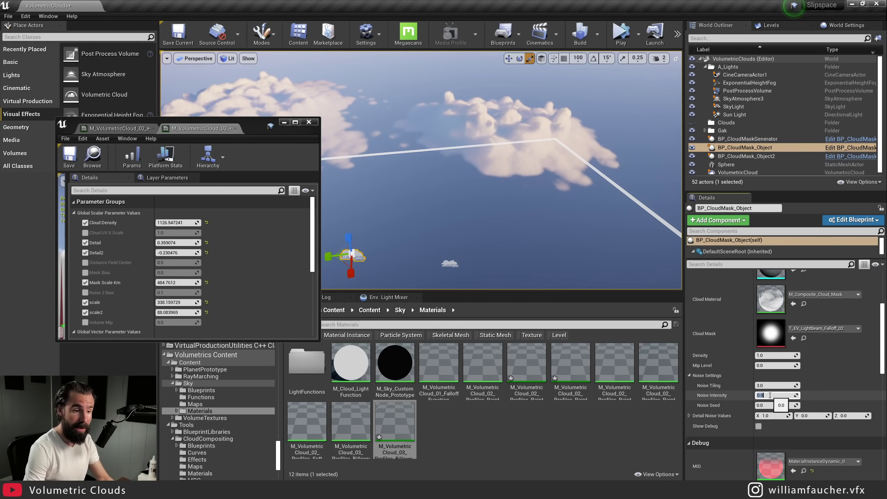
key("Return")
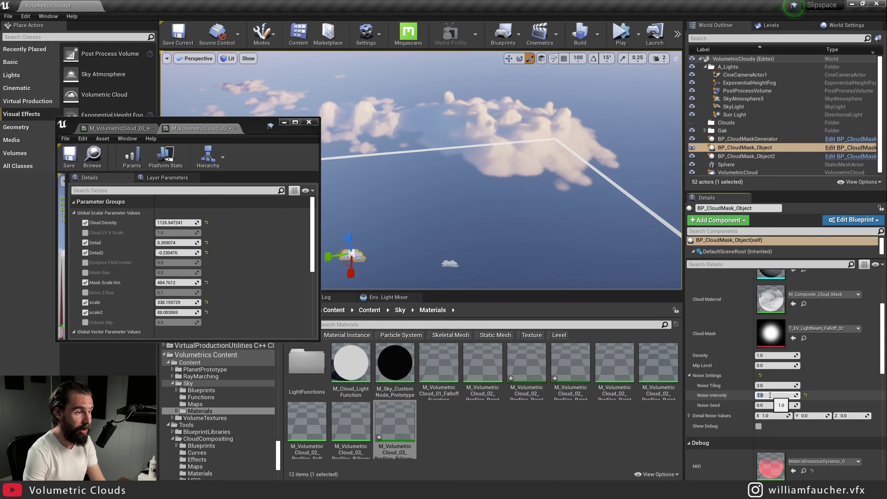
right_click_drag(454, 193, 437, 180)
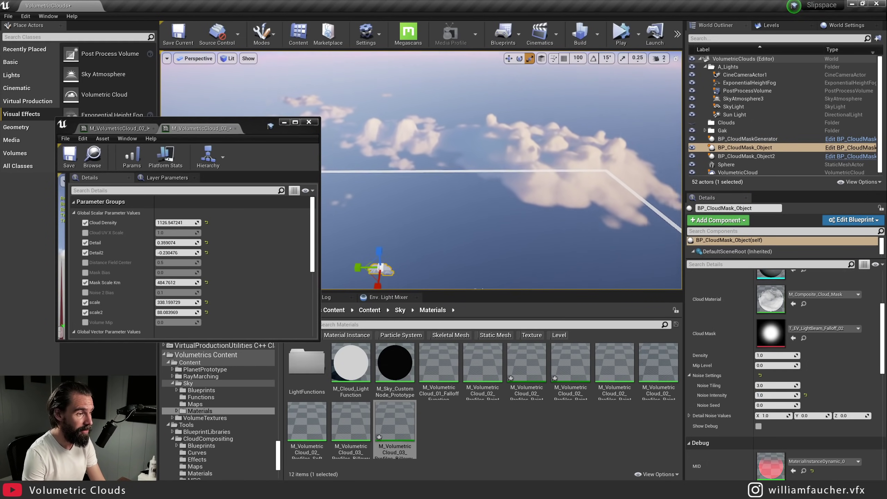
left_click(747, 156)
left_click(775, 394)
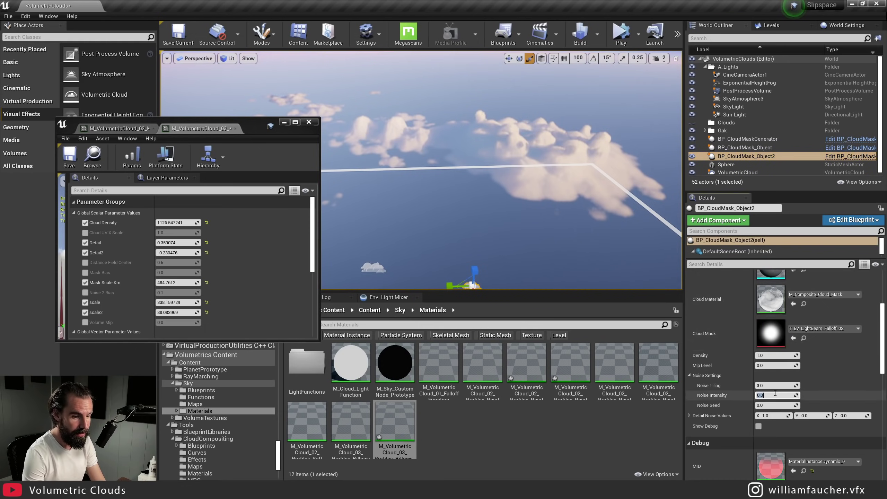
type("1")
key("Return")
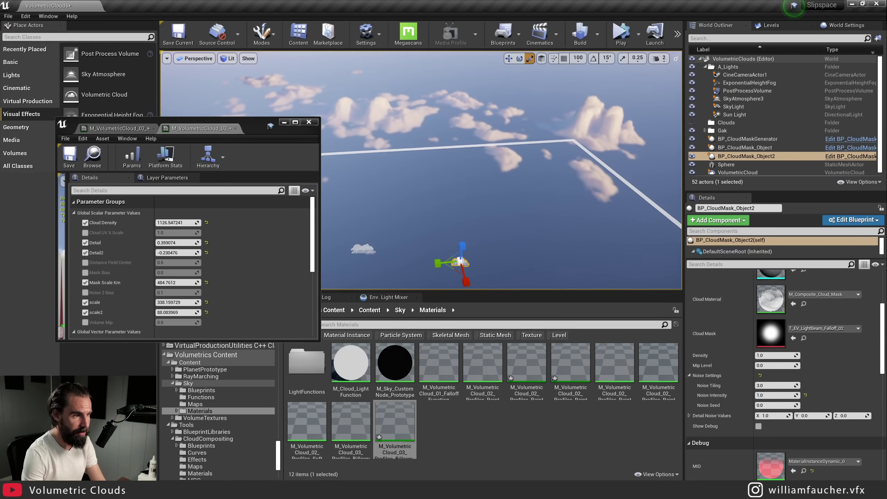
Tune the billowy material instance: Detail about 0.13, Detail2 about 0.02, scale about 156 and scale2 about 128.
left_click_drag(175, 312, 149, 303)
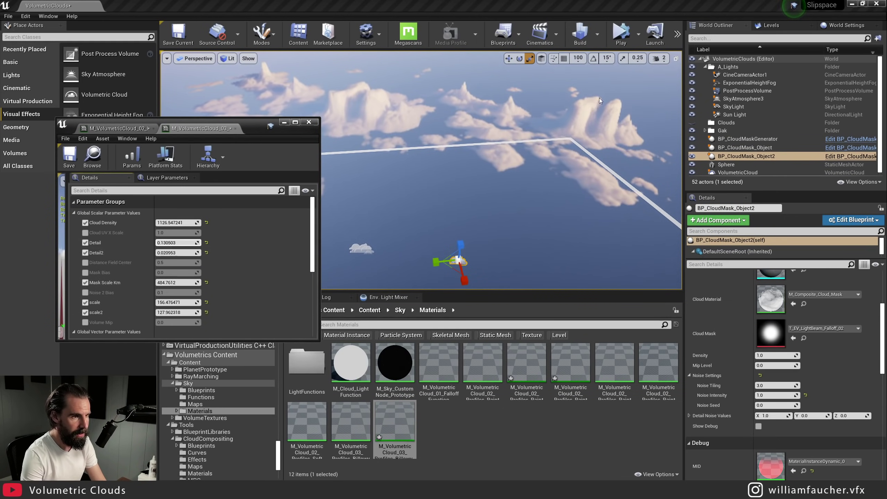
right_click_drag(507, 131, 535, 122)
Reduce the VolumetricCloud's Layer Height to about 4.07.
left_click(766, 171)
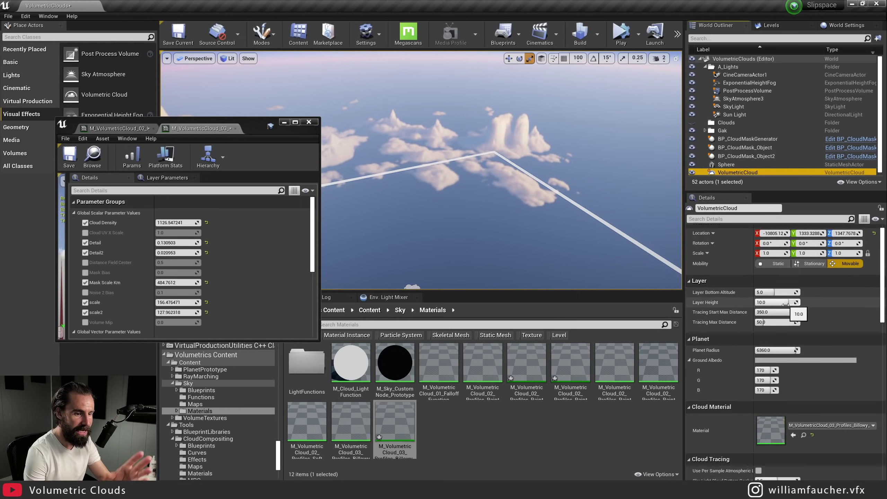
left_click_drag(790, 302, 768, 302)
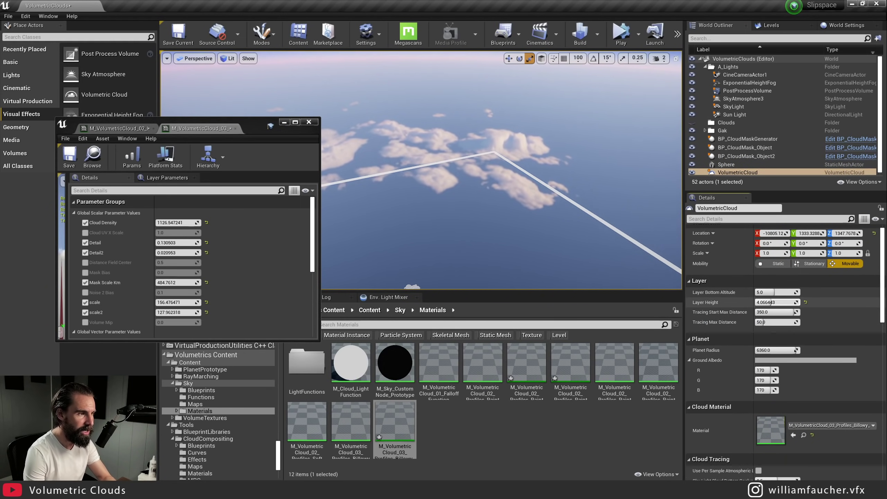
right_click_drag(489, 167, 416, 174)
Move BP_CloudMask_Object horizontally to about X -1186358, Y 669427, keeping its height.
left_click(396, 249)
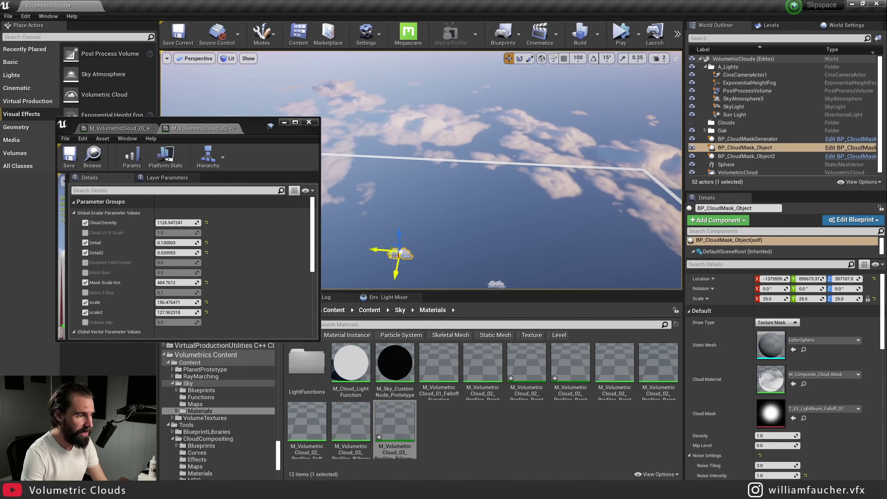
right_click_drag(395, 249, 373, 257)
left_click_drag(374, 257, 408, 266)
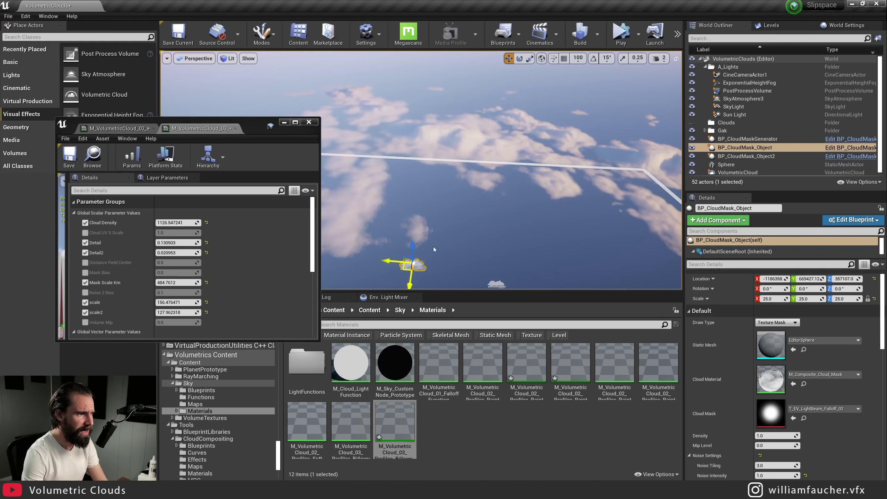
right_click_drag(434, 249, 452, 247)
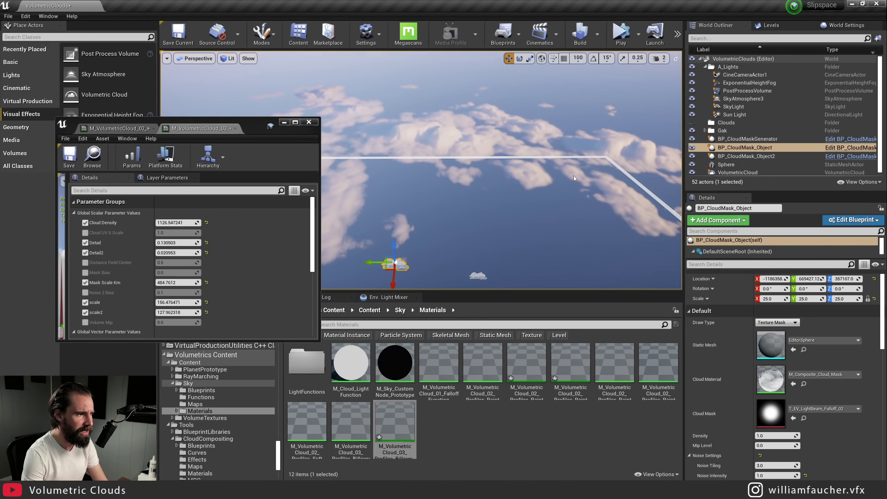
Return to the SkyLight at ground level, close the material instance editor and shift BP_CloudMask_Object sideways above the cliffs.
double_click(741, 108)
right_click_drag(438, 135, 483, 119)
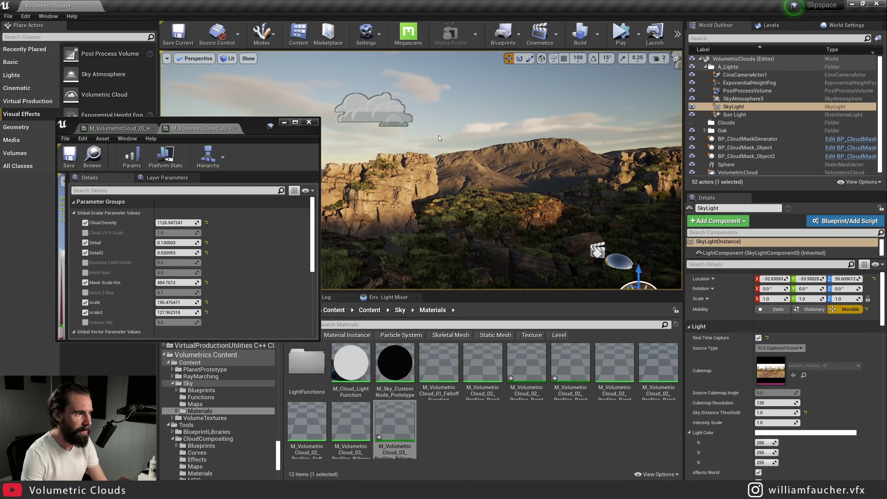
left_click(375, 113)
right_click_drag(375, 114, 346, 112)
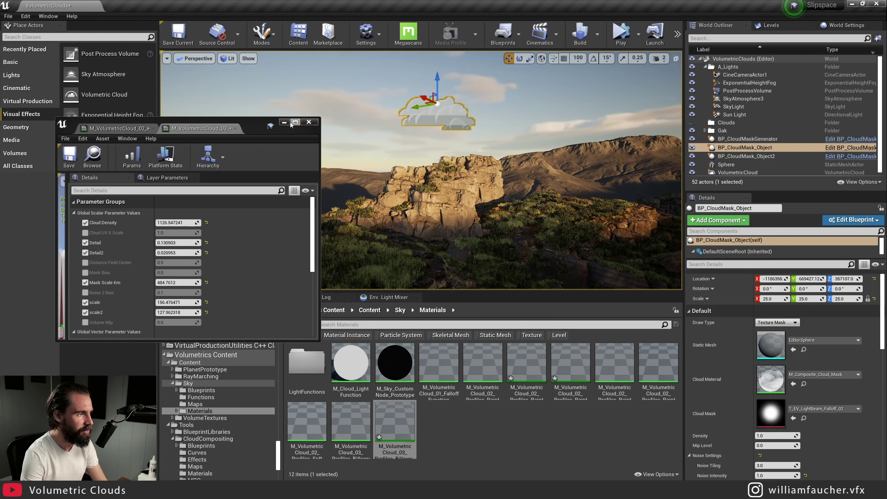
left_click(309, 123)
left_click_drag(434, 102, 359, 102)
right_click_drag(359, 102, 465, 142)
Duplicate BP_CloudMask_Object2 and place the copy closer to the camera above the valley.
left_click(496, 110)
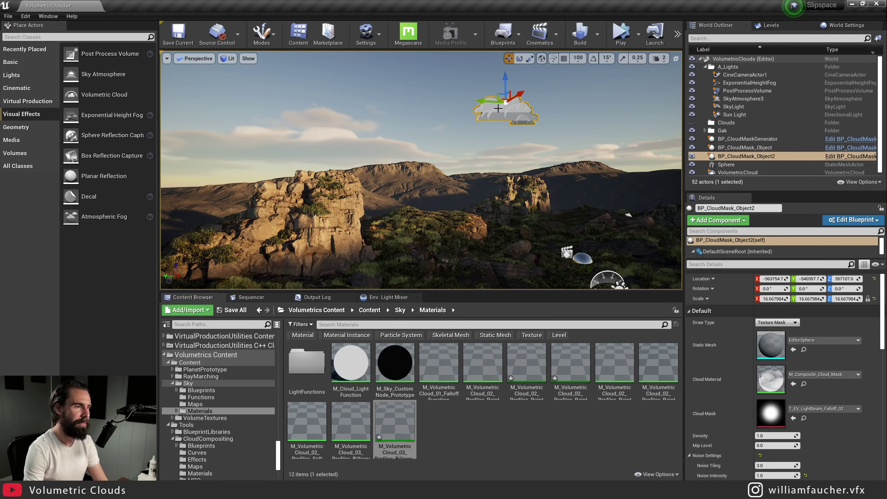
left_click_drag(518, 94, 522, 95)
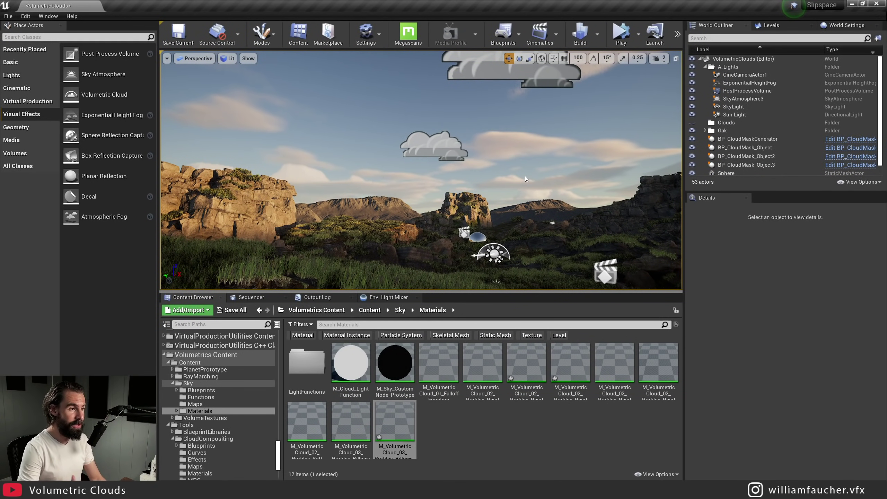
Delete BP_CloudMask_Object3 and BP_CloudMask_Object2, and re-render the clouds from BP_CloudMaskGenerator.
left_click(536, 75)
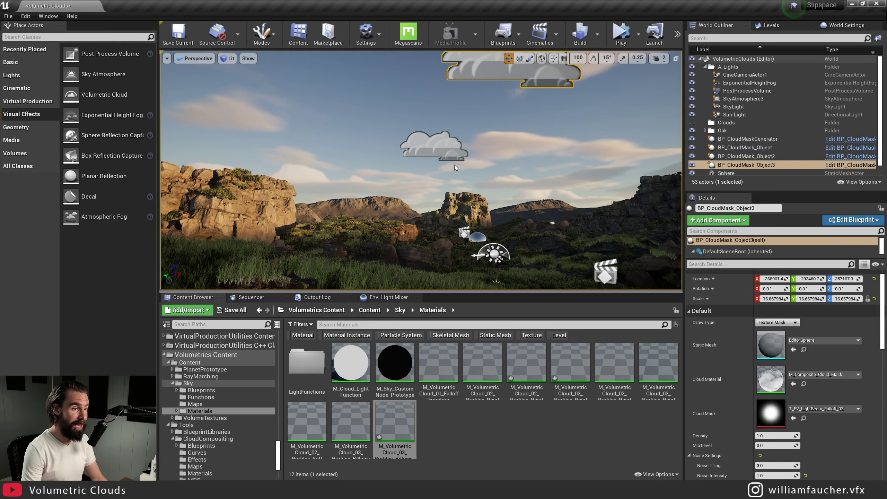
key("Delete")
left_click(423, 144)
key("Delete")
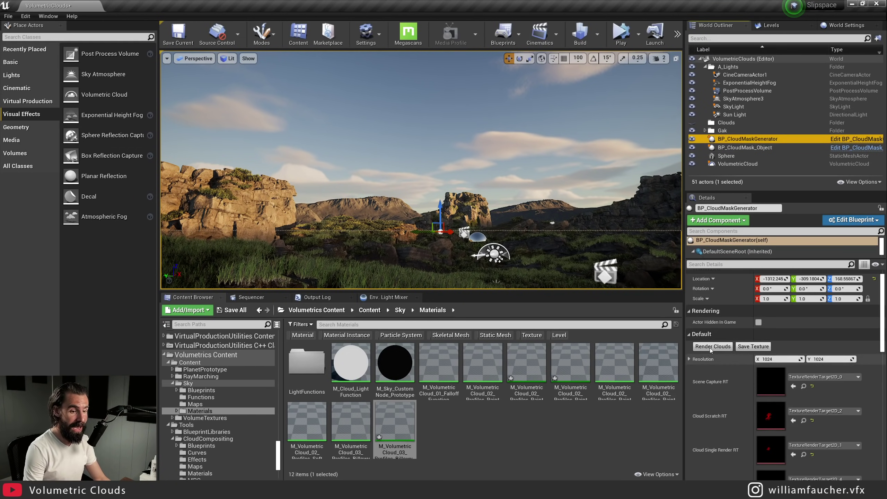
left_click(711, 348)
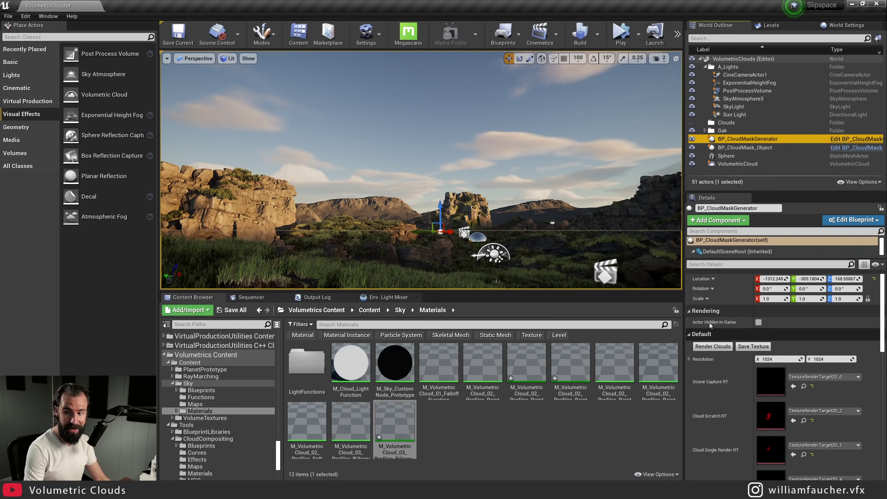
left_click(714, 346)
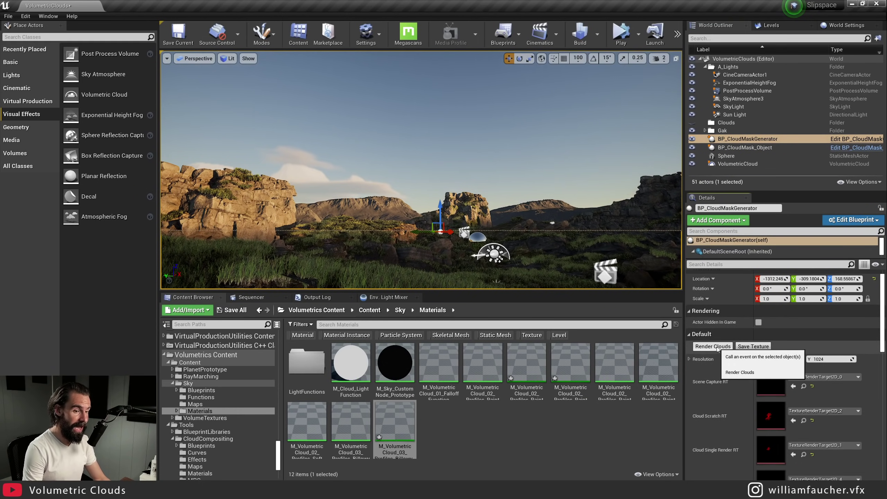